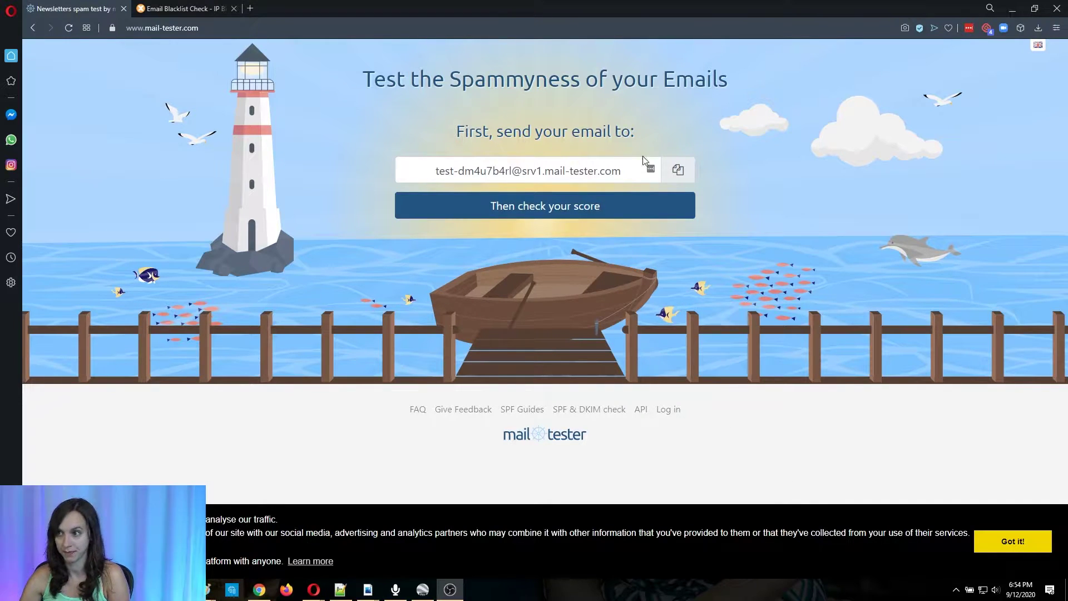
Copy the generated Mail-Tester test address to the clipboard.
drag(640, 171, 435, 172)
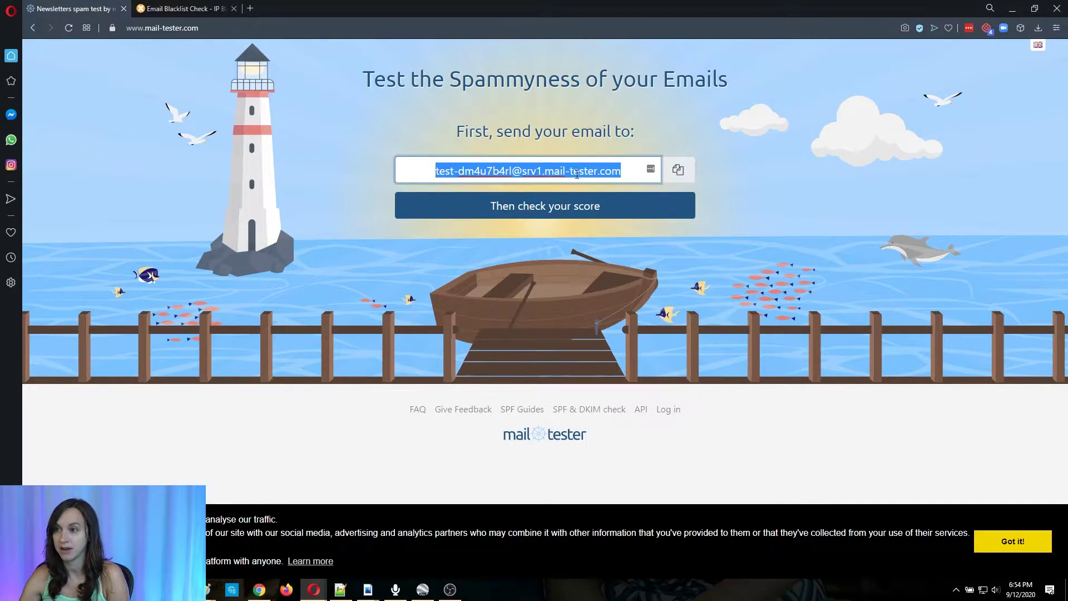
click(678, 169)
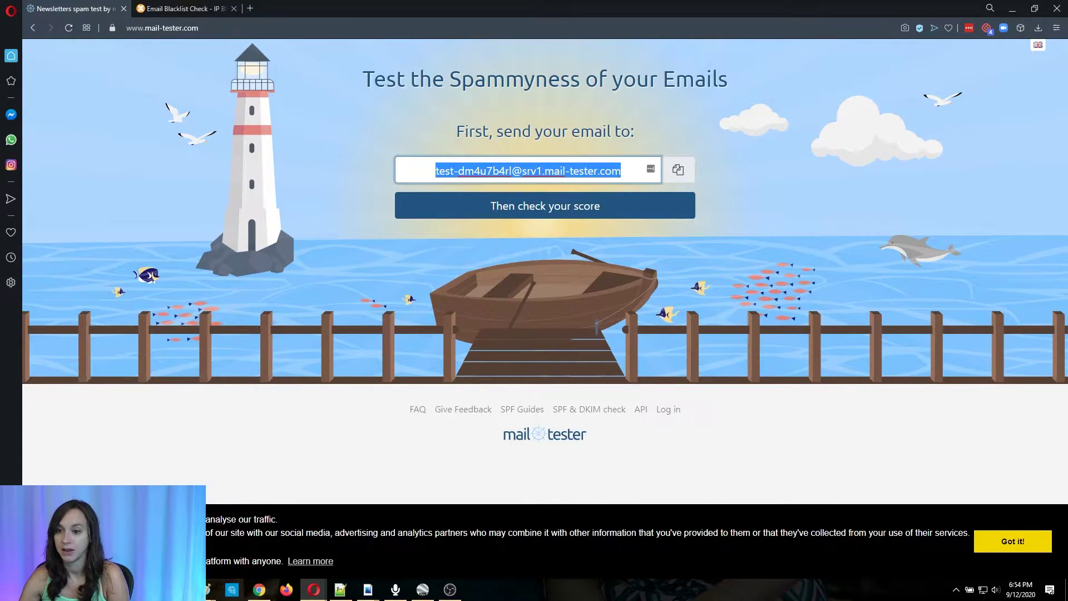
Start a new Outlook email to the test address with subject 'Hey, do you even love me anymore?'.
click(290, 531)
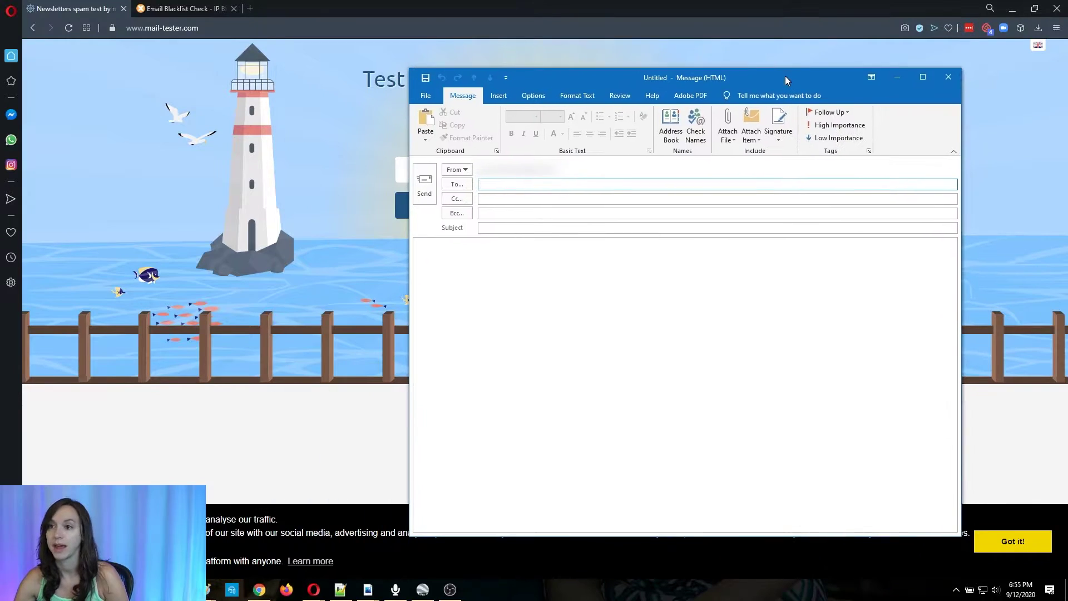
click(559, 183)
key(ctrl+v)
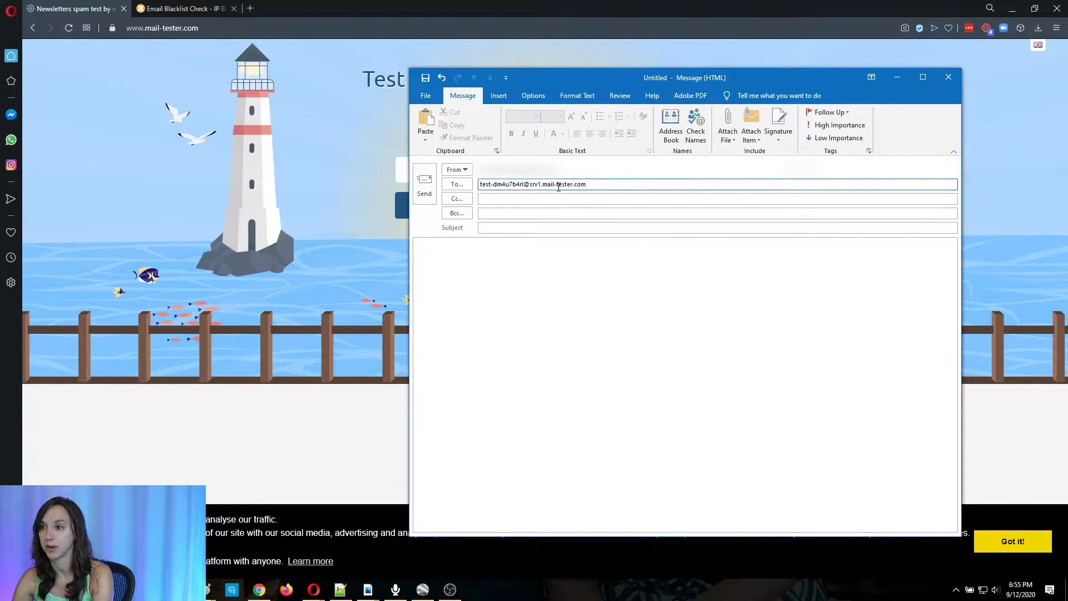
click(531, 227)
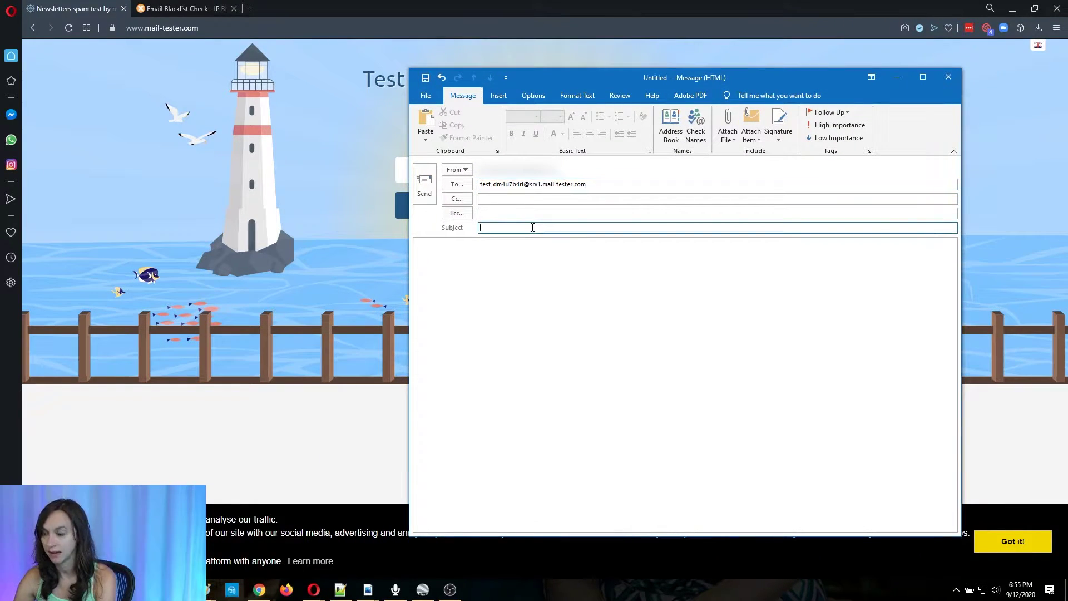
text(Hey)
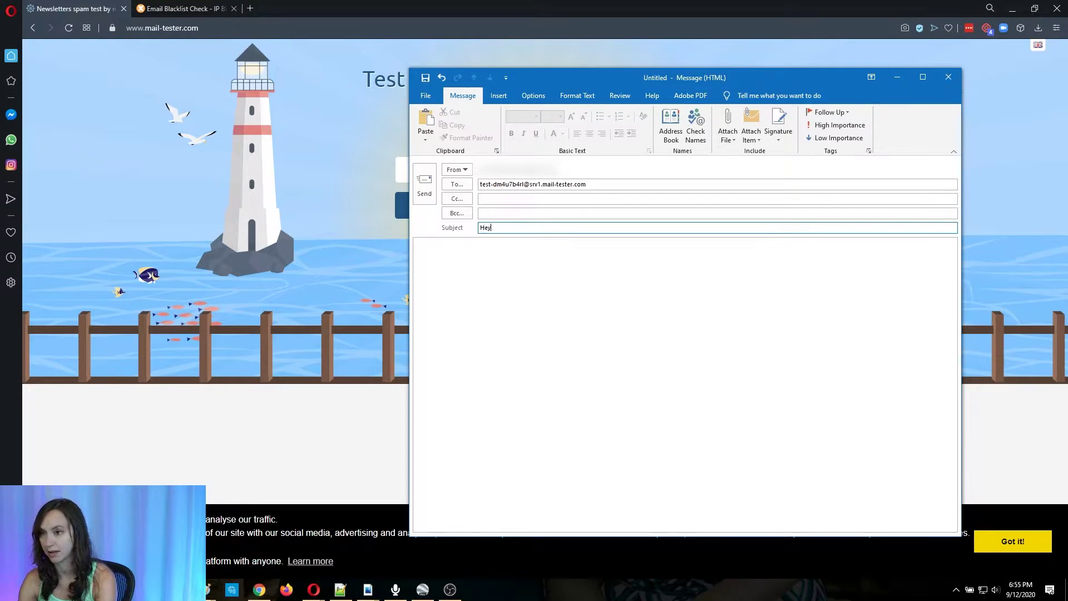
text(, do you even love me anymore?)
key(Tab)
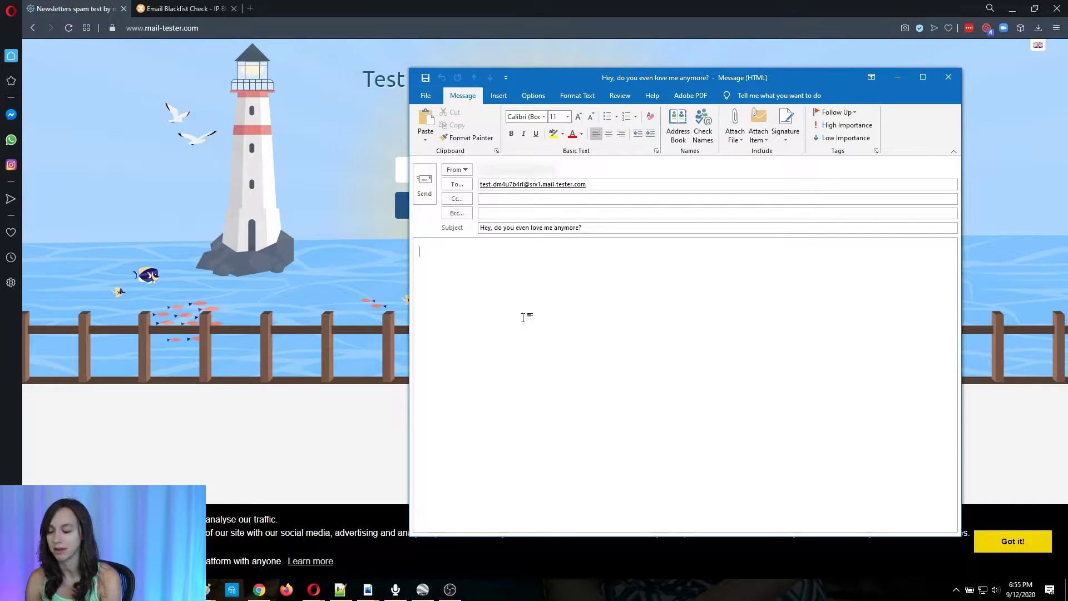
Write the short body asking to reconnect and sign it with the sender's name.
text(Hey, how ar)
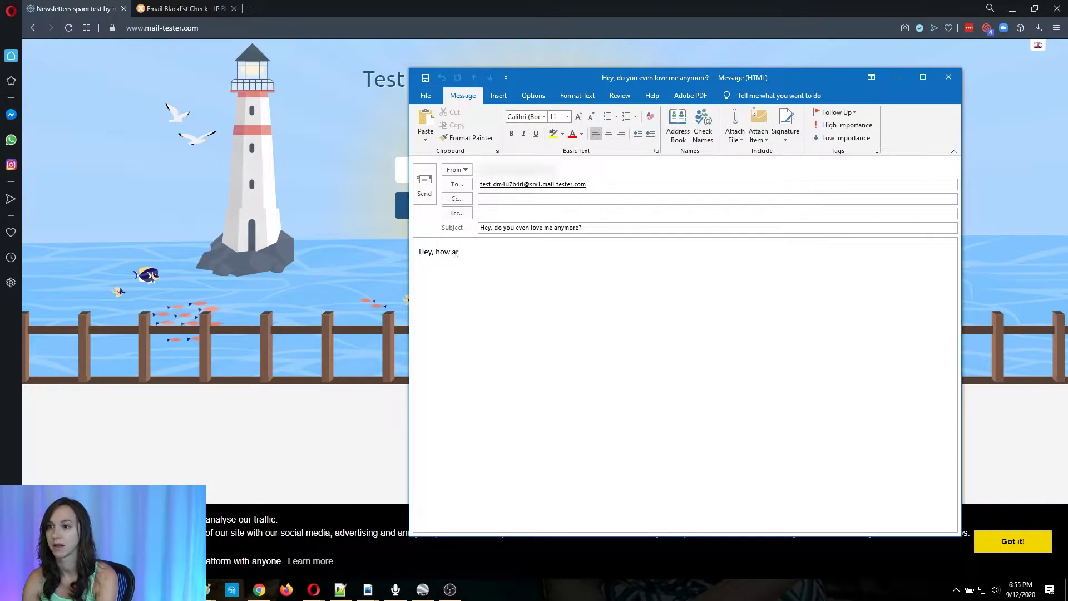
text(e you doing? )
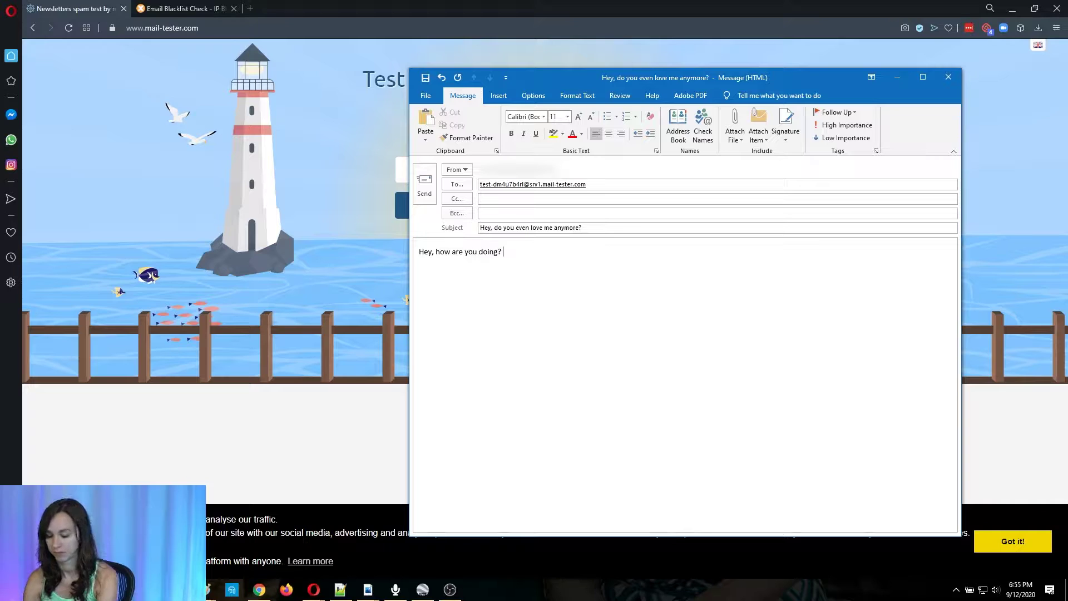
text(I feel)
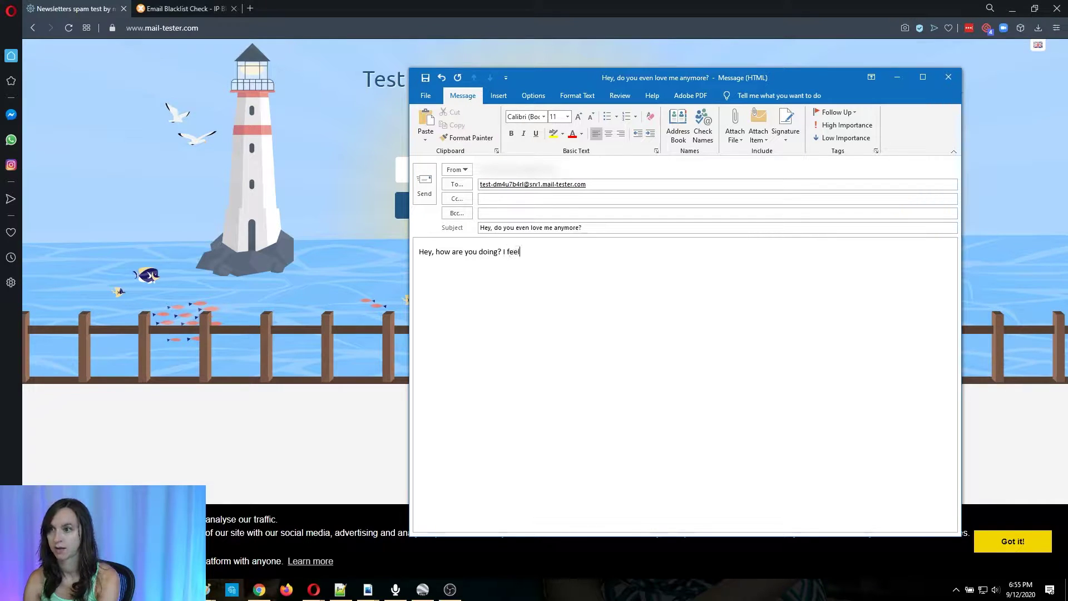
text( like we never ta)
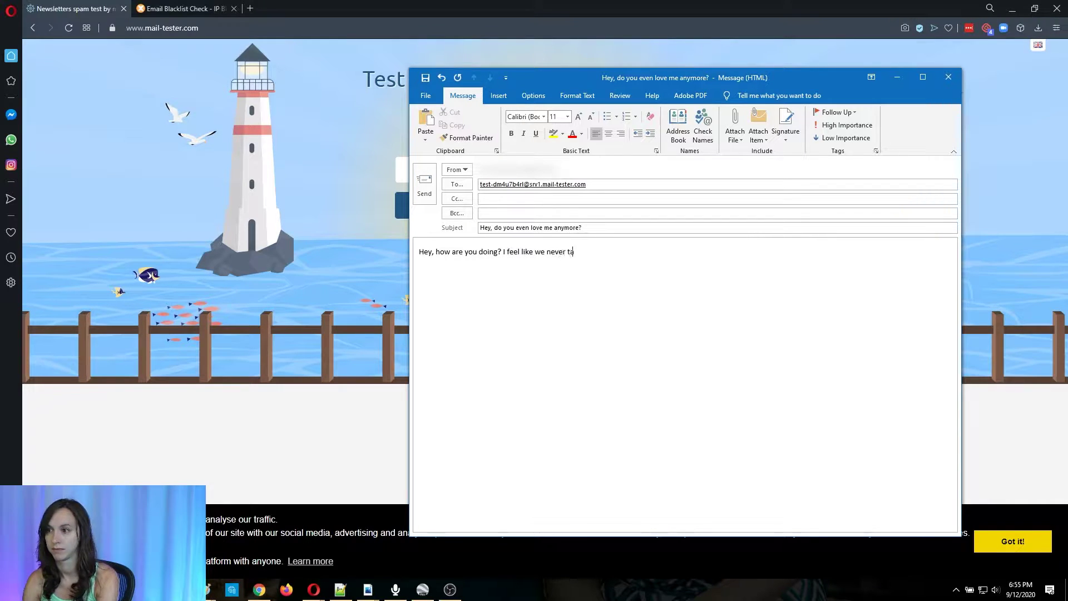
text(lk anymore. )
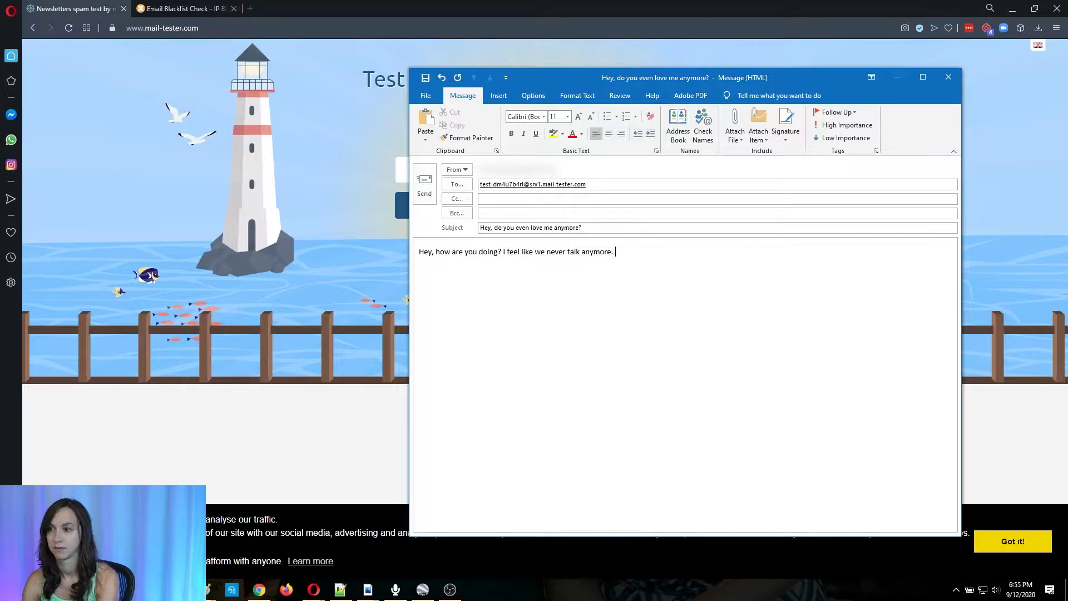
text(Reach out if you)
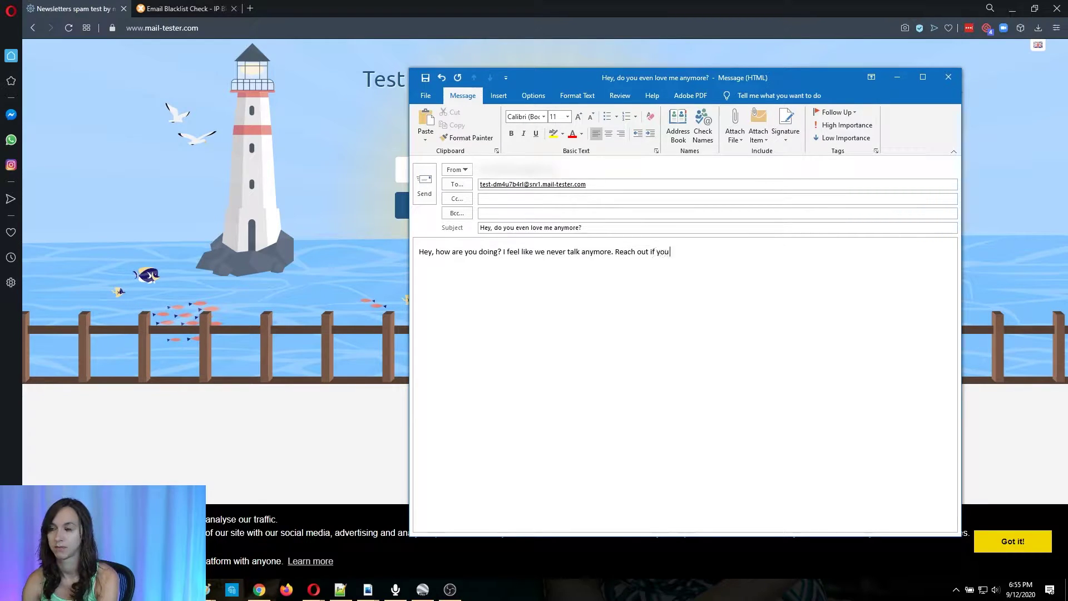
text( want to chat.)
key(Return)
text(Christine)
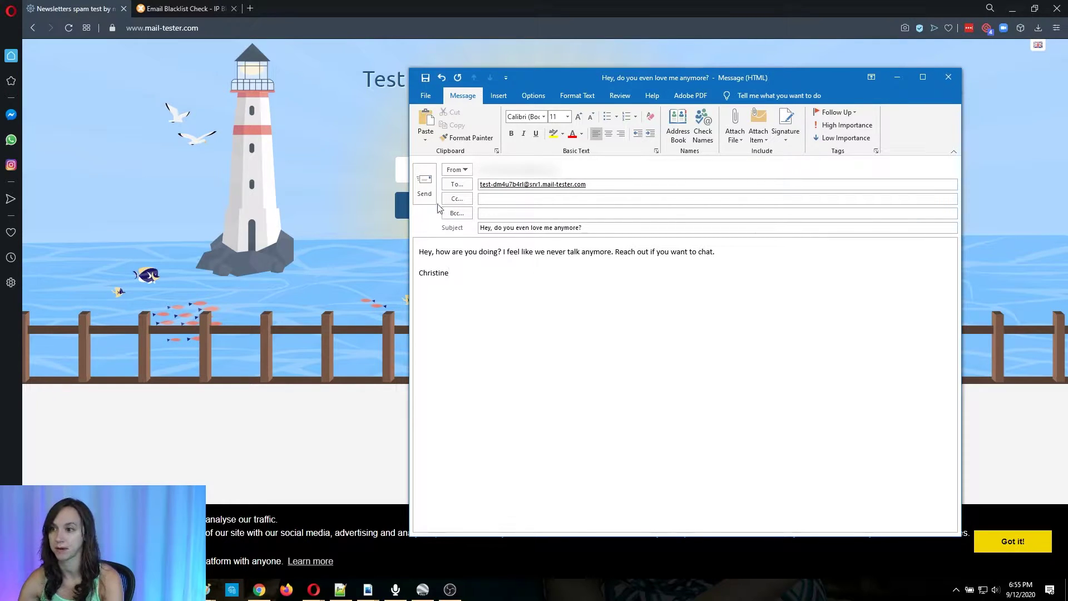
mouse_move(554, 81)
mouse_down()
mouse_move(760, 28)
mouse_move(549, 74)
mouse_up()
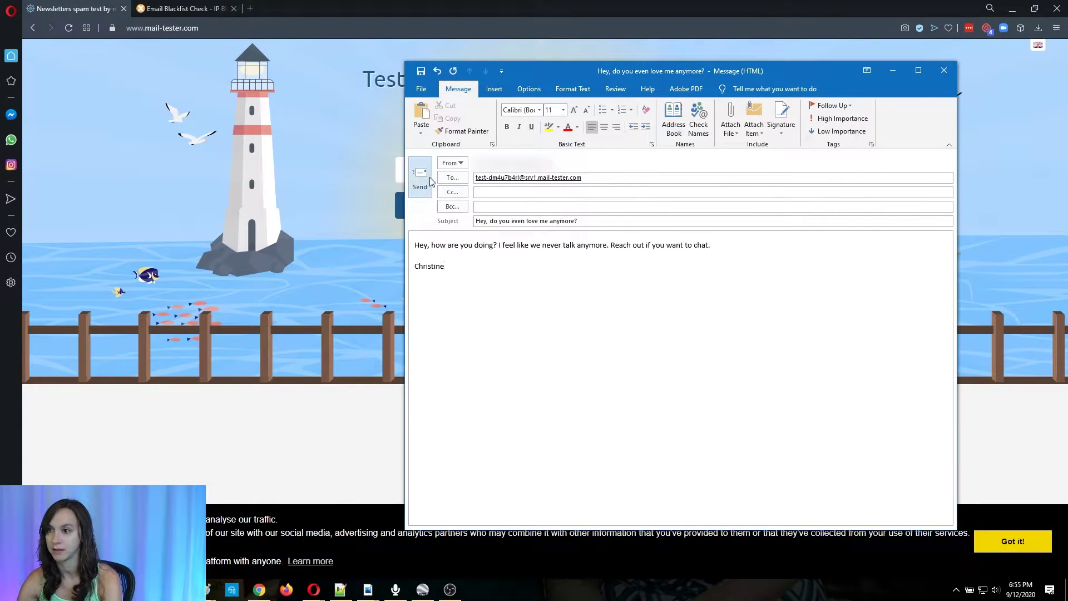
Send the test email and open its Mail-Tester result showing a 9/10 score.
click(420, 179)
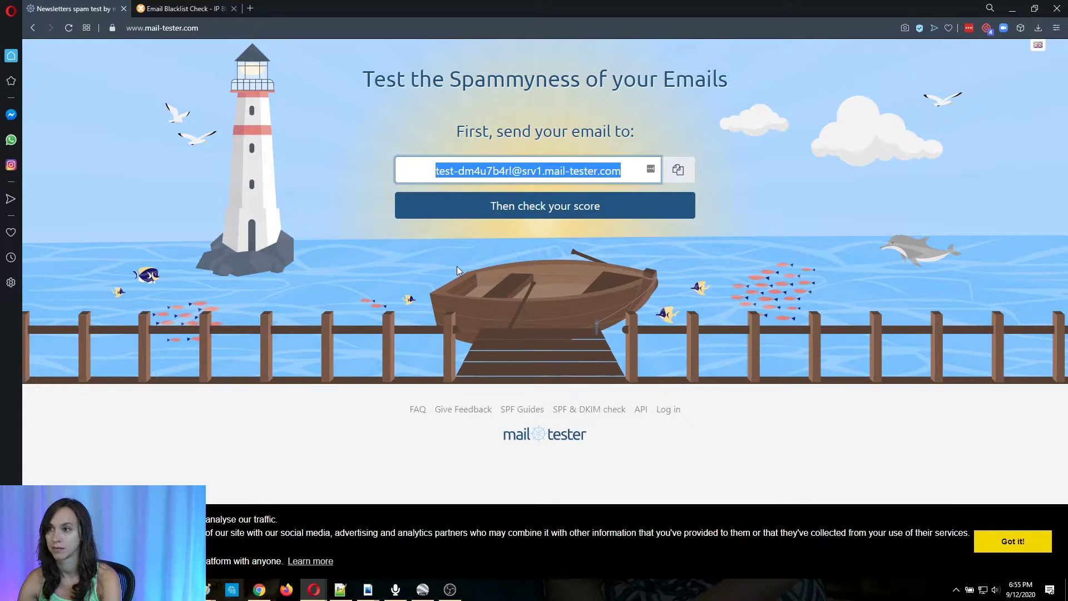
click(530, 206)
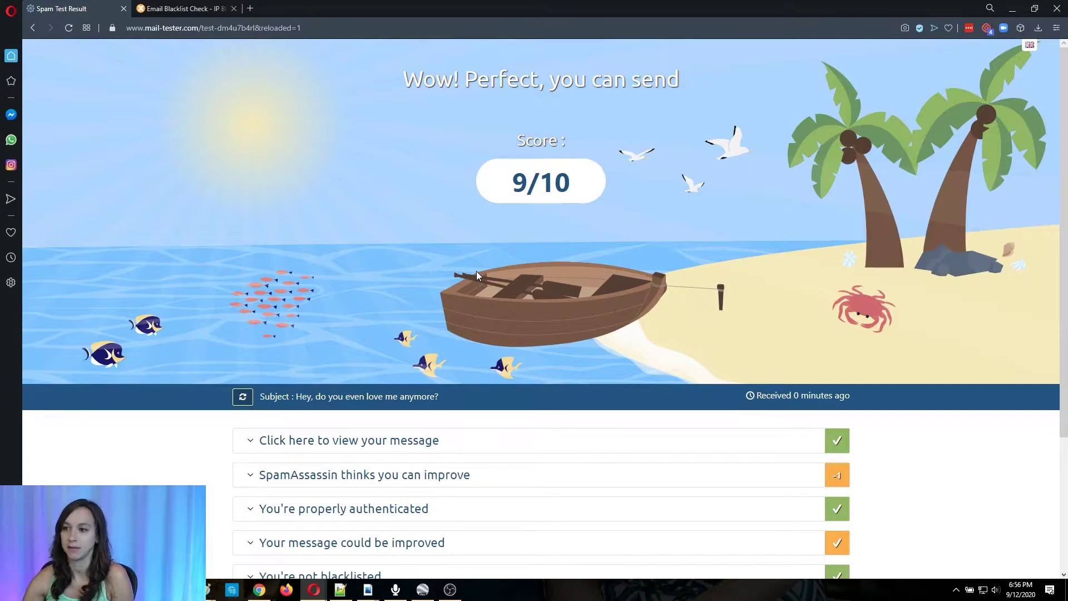
scroll(476, 272, down, 3)
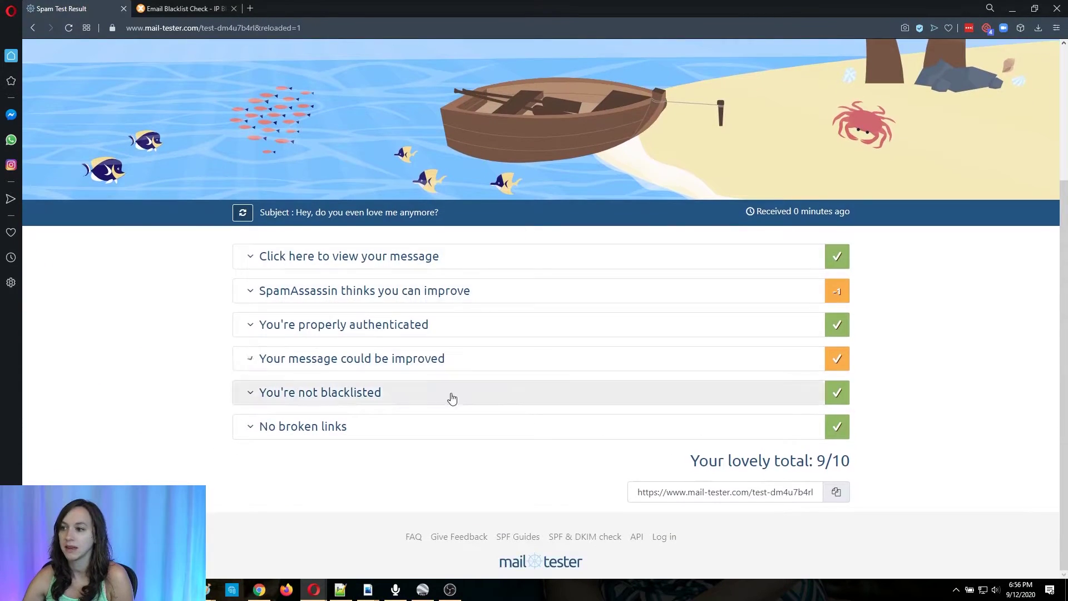
click(303, 354)
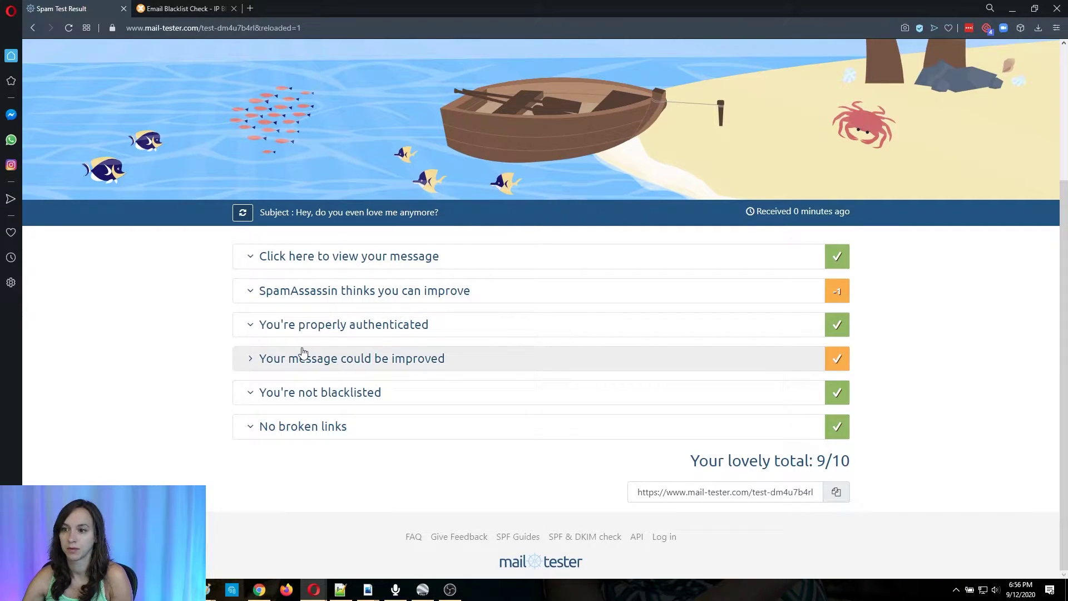
Expand the SpamAssassin improvement details and scroll through the rule scores.
click(326, 264)
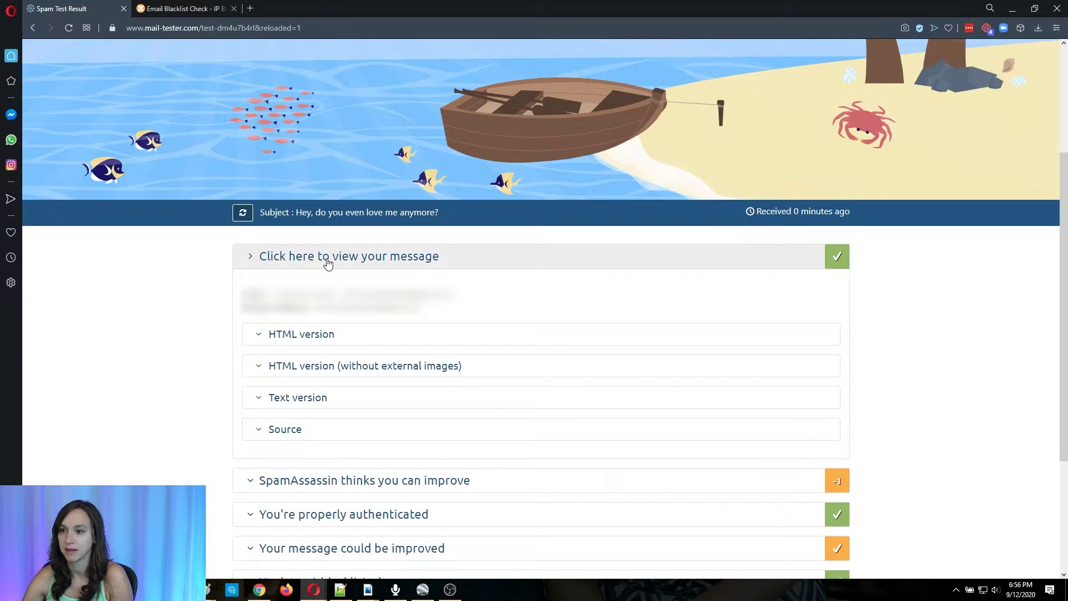
click(327, 264)
click(334, 289)
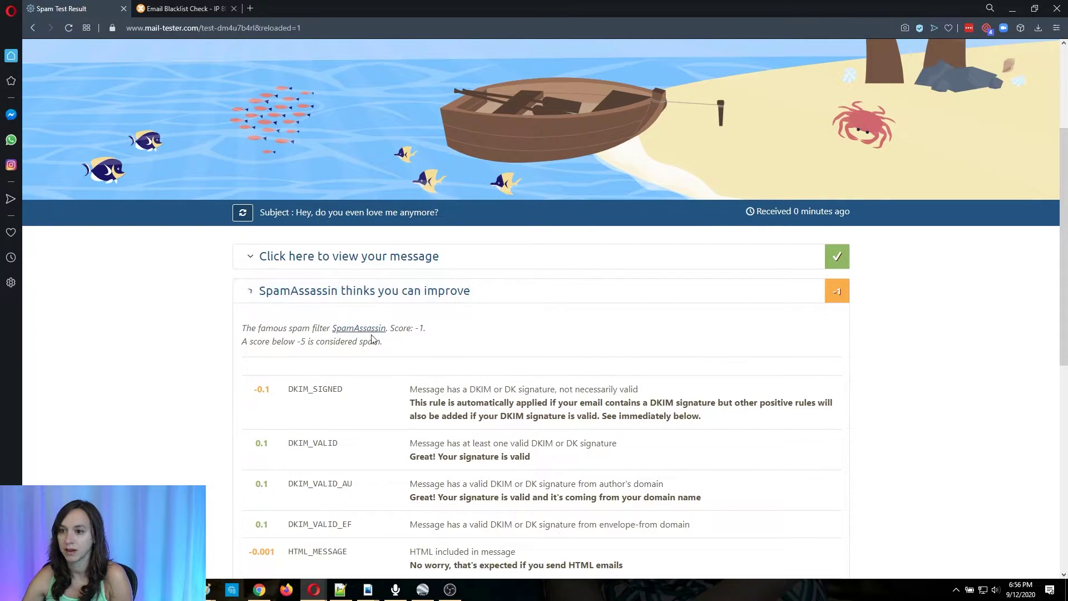
scroll(706, 379, down, 2)
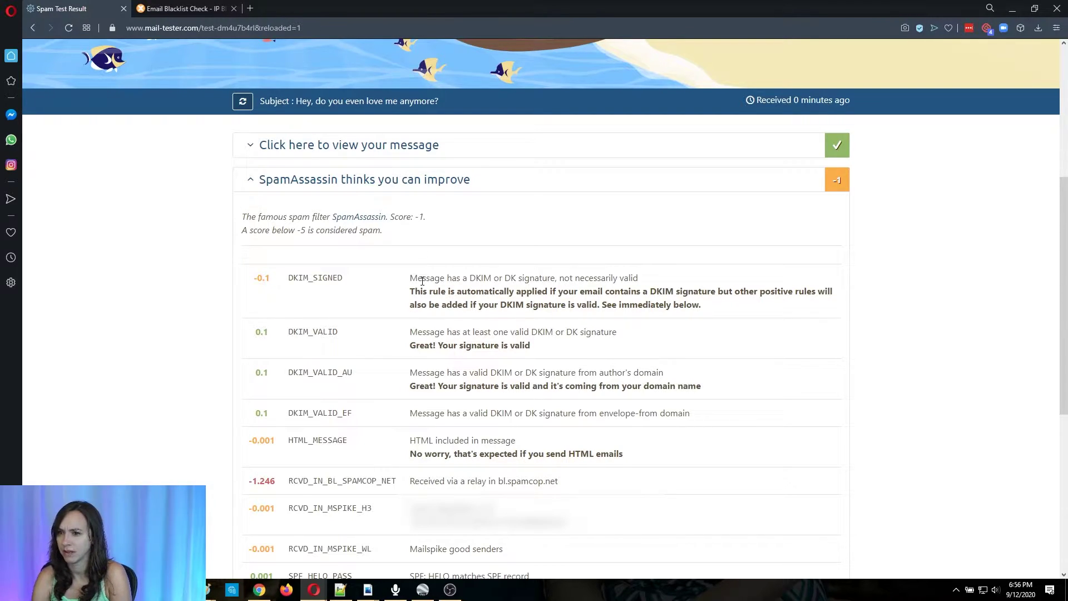
scroll(595, 401, down, 3)
Highlight the HTML_MESSAGE, SpamCop relay, RCVD_IN_MSPIKE_H3, Mailspike and SPF rule descriptions.
drag(641, 288, 385, 281)
click(453, 287)
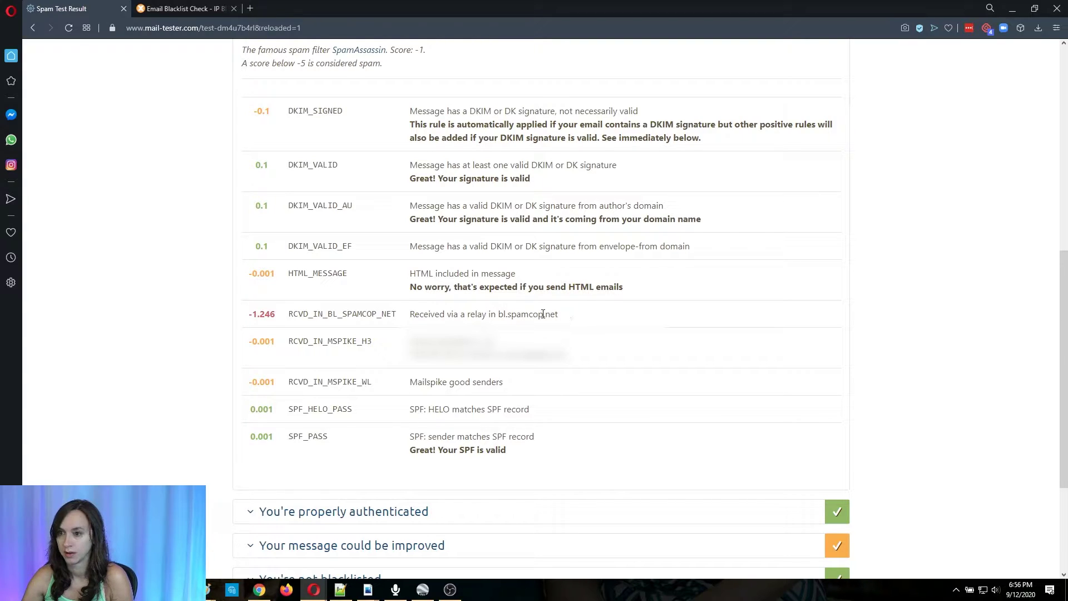
mouse_move(428, 314)
mouse_down()
mouse_move(519, 316)
mouse_move(408, 315)
mouse_up()
click(523, 317)
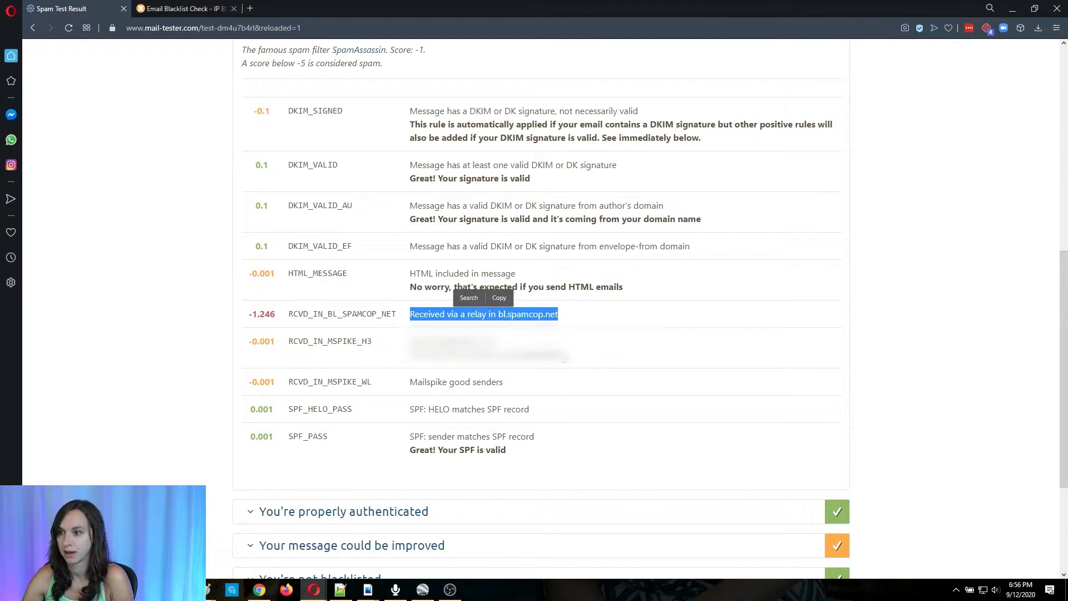
drag(573, 360, 402, 362)
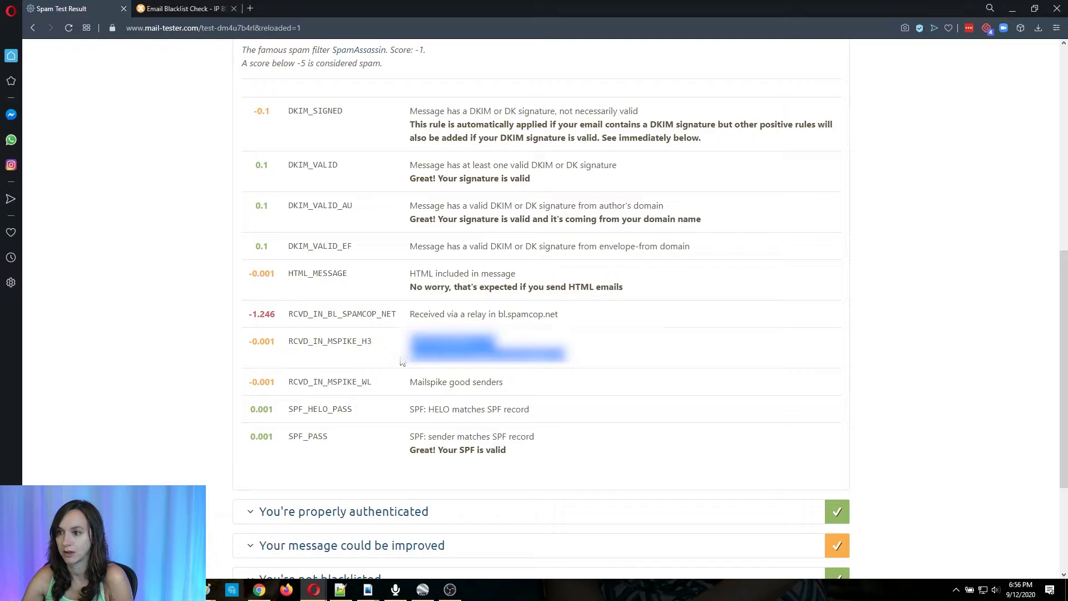
click(403, 362)
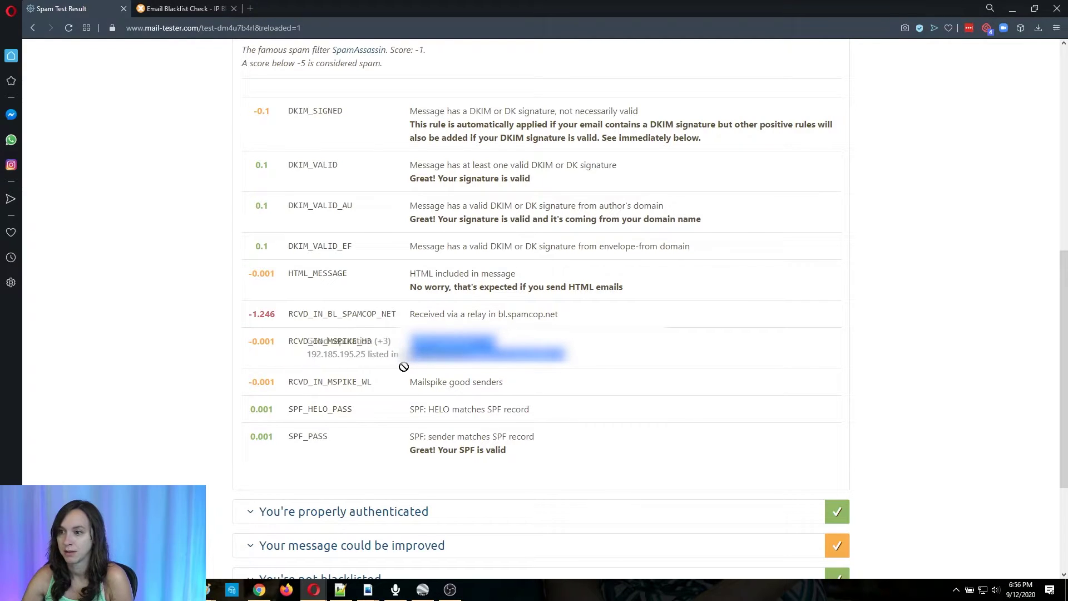
drag(546, 385, 410, 382)
click(545, 414)
scroll(547, 409, down, 3)
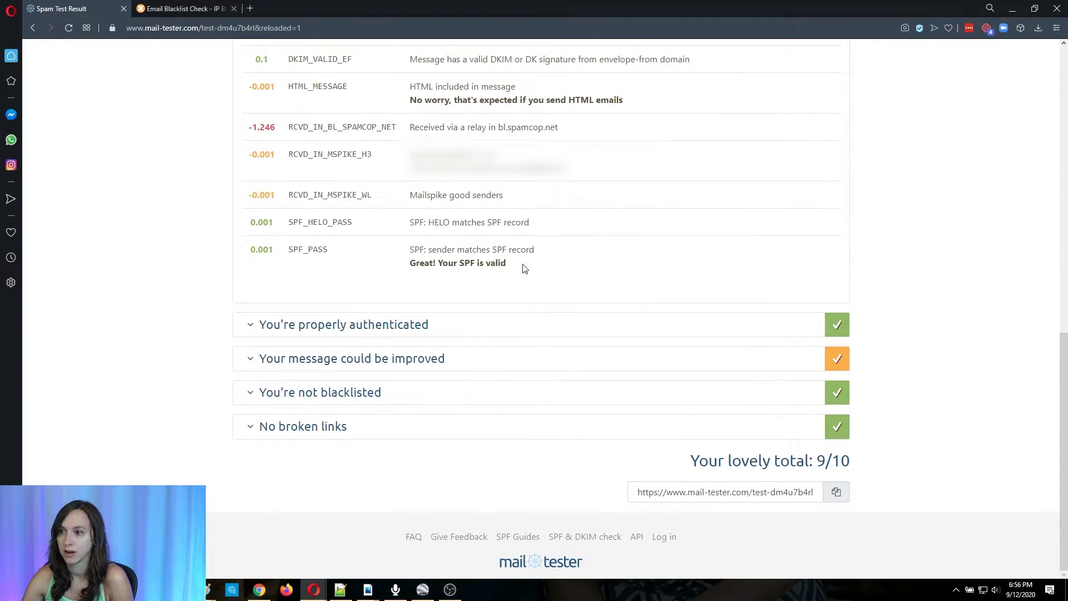
drag(524, 267, 384, 268)
click(501, 266)
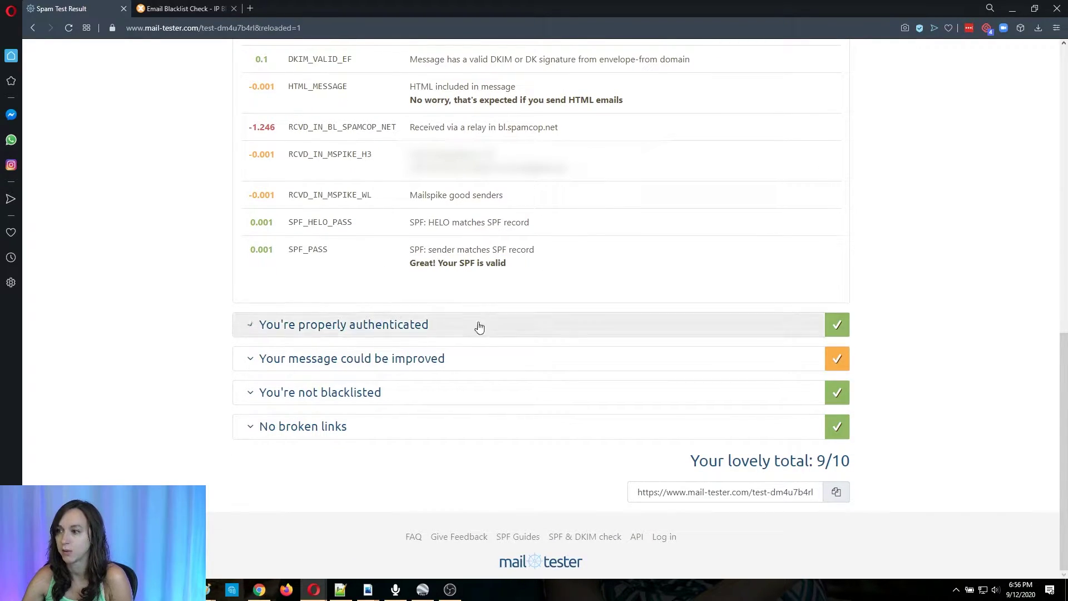
Expand the authentication and message-content checks, revealing the missing List-Unsubscribe header warning.
click(446, 325)
scroll(519, 417, down, 2)
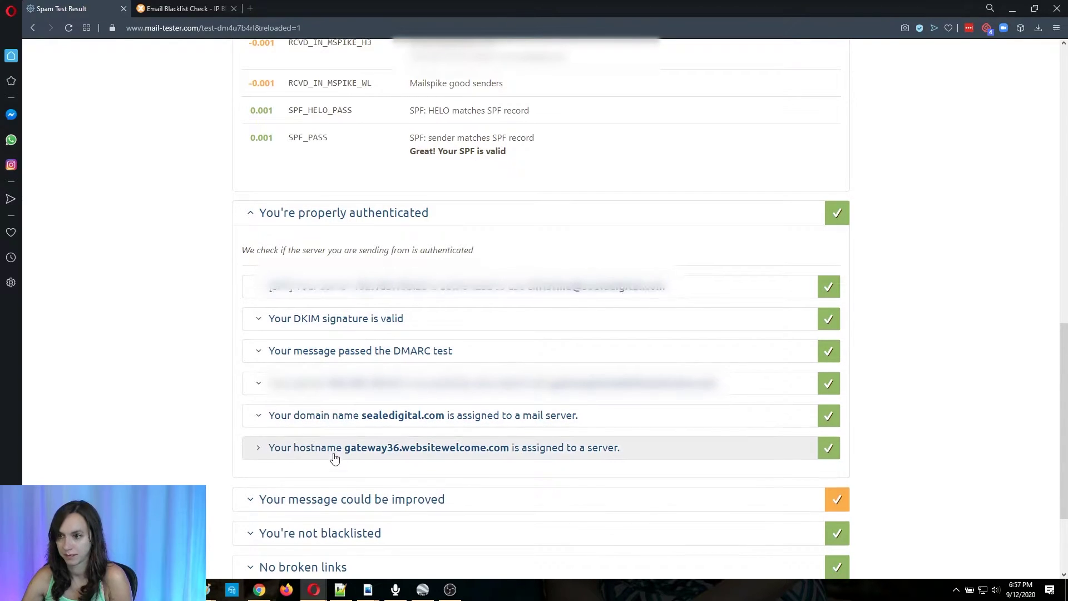
scroll(334, 458, down, 3)
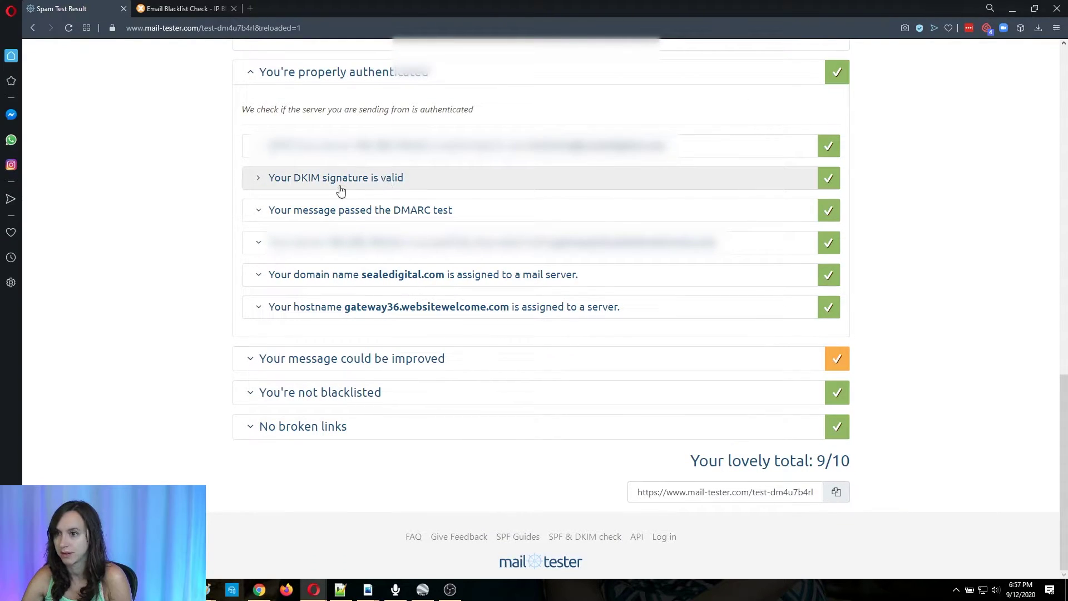
click(356, 360)
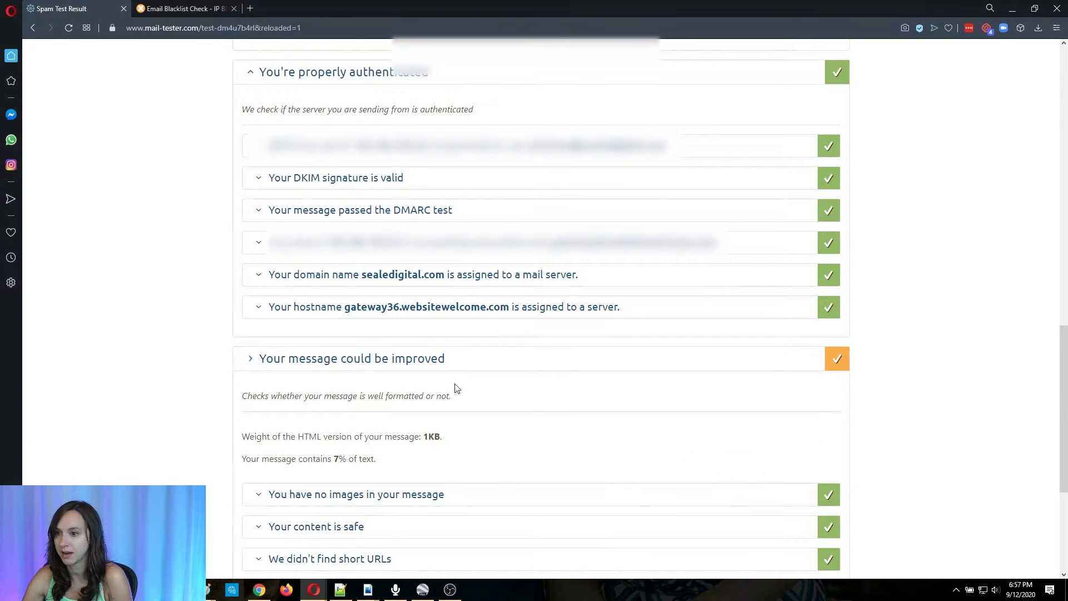
scroll(468, 389, down, 3)
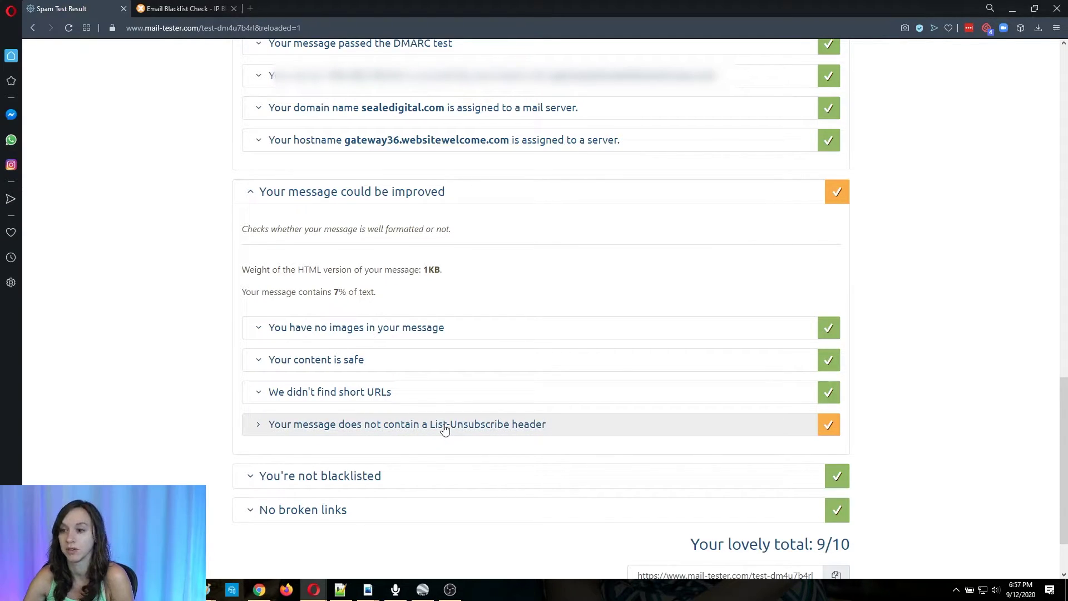
scroll(445, 429, down, 2)
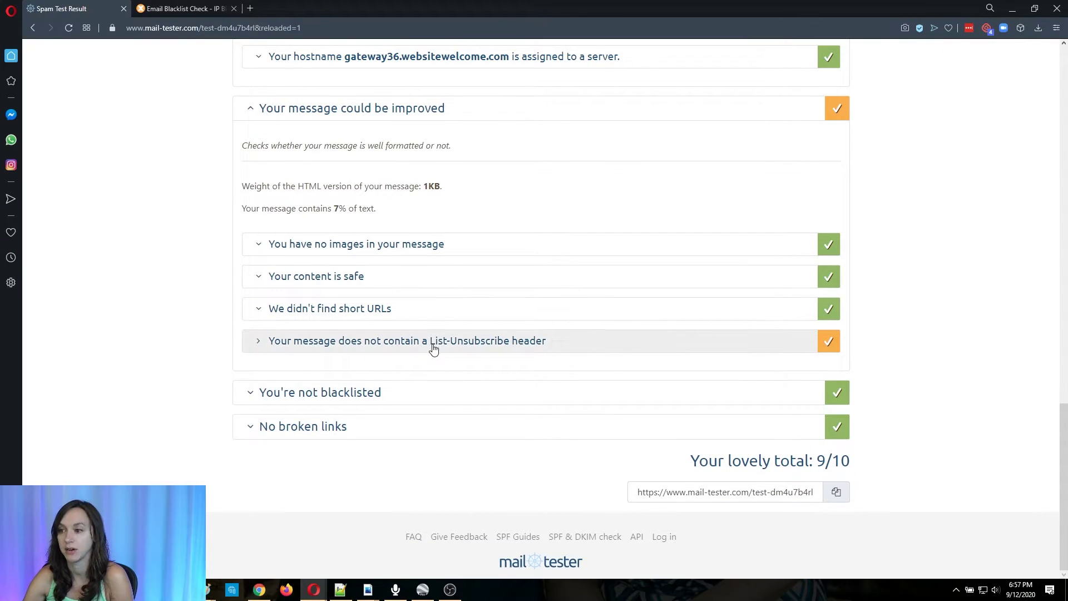
scroll(448, 384, up, 5)
scroll(447, 386, down, 5)
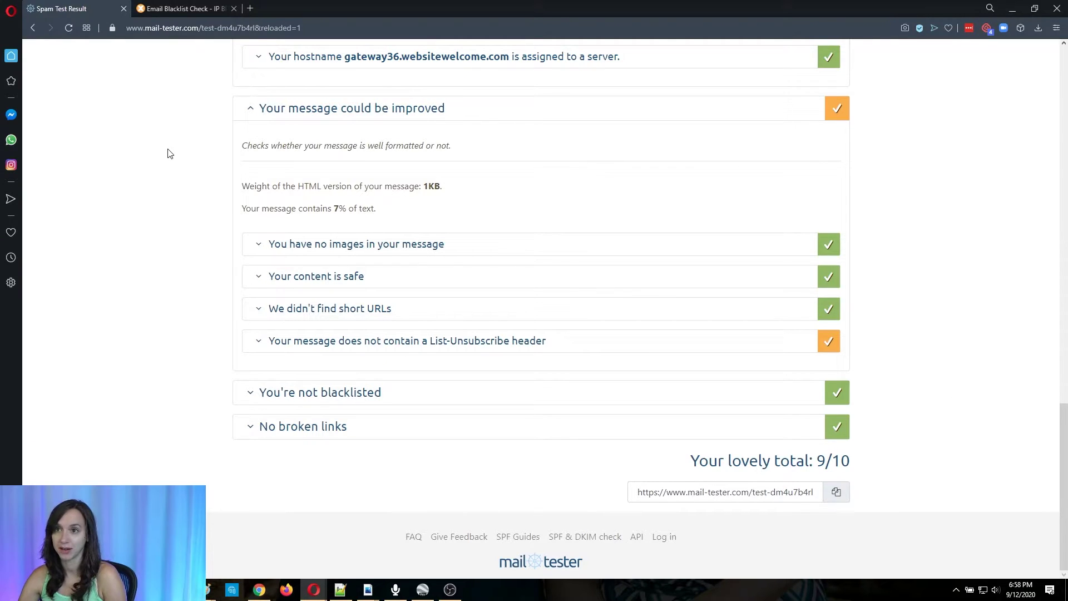
Switch to the MXToolbox Email Blacklist Check tab.
click(163, 5)
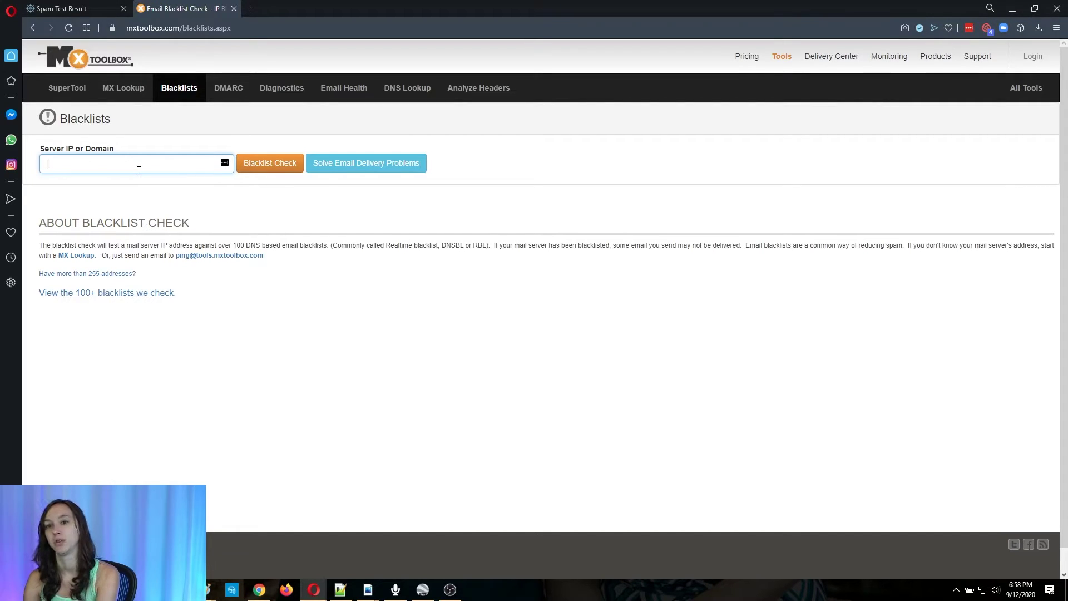
Paste the sending server's IP from Mail-Tester into MXToolbox and run the blacklist check.
key(ctrl+Tab)
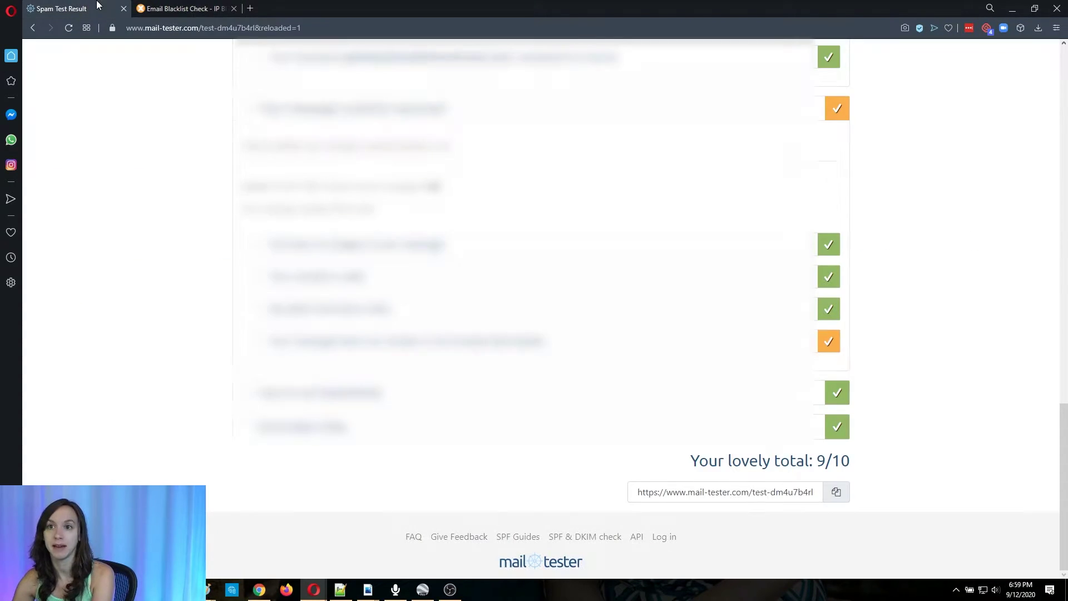
scroll(501, 306, up, 3)
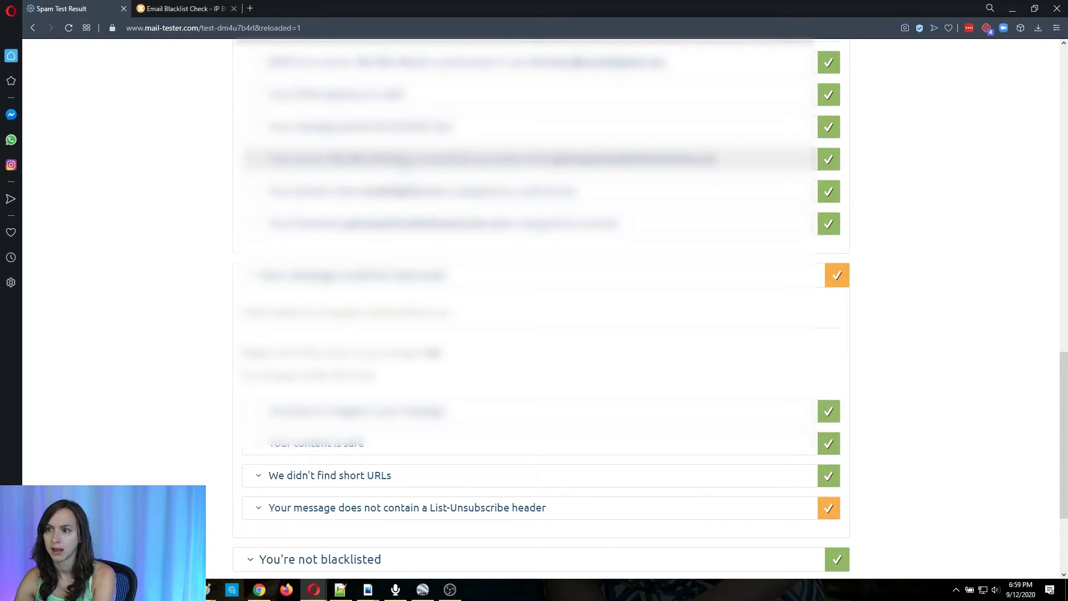
scroll(334, 161, up, 3)
click(219, 7)
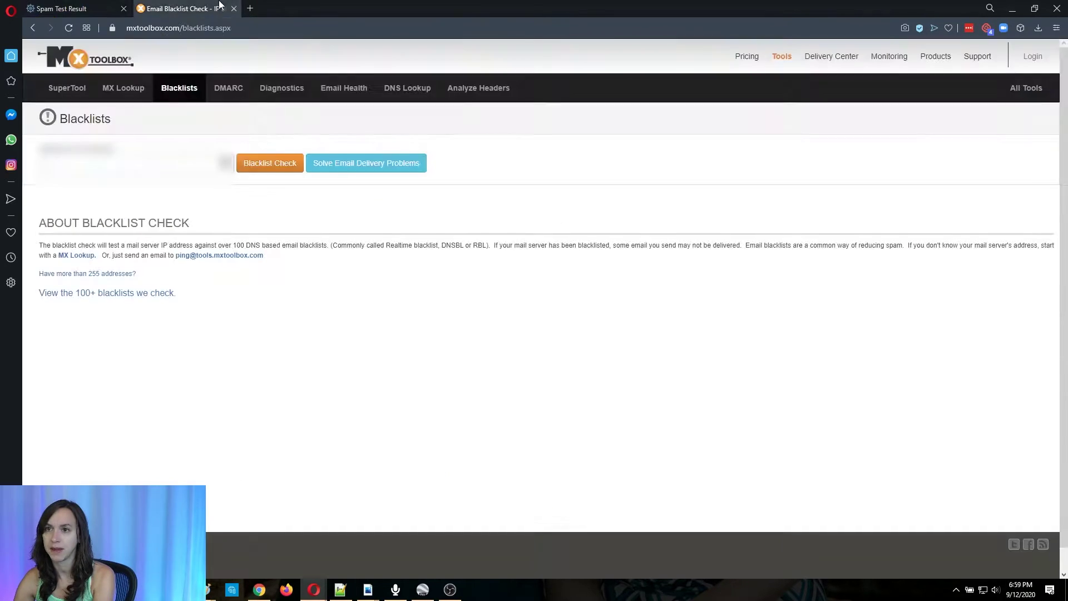
key(ctrl+v)
click(275, 163)
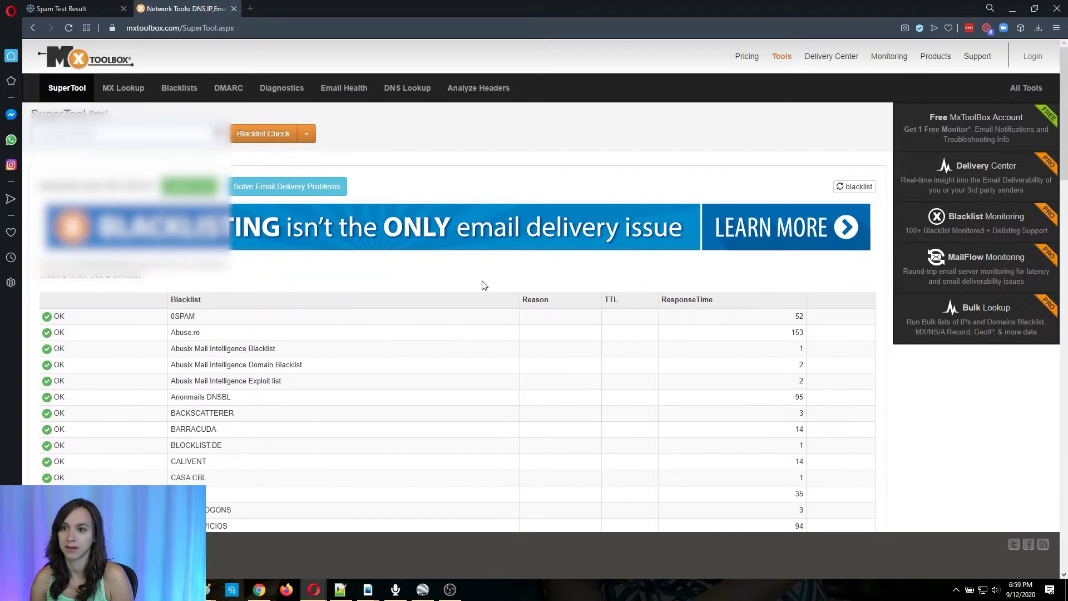
Scroll through the blacklist results table to confirm each list shows OK.
scroll(484, 286, down, 8)
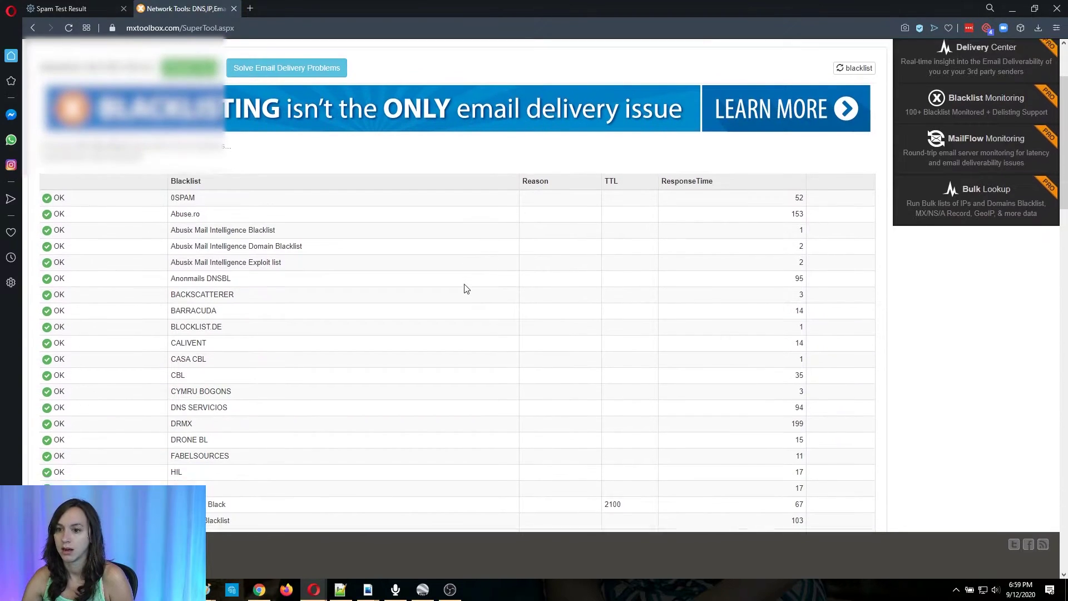
scroll(467, 288, down, 14)
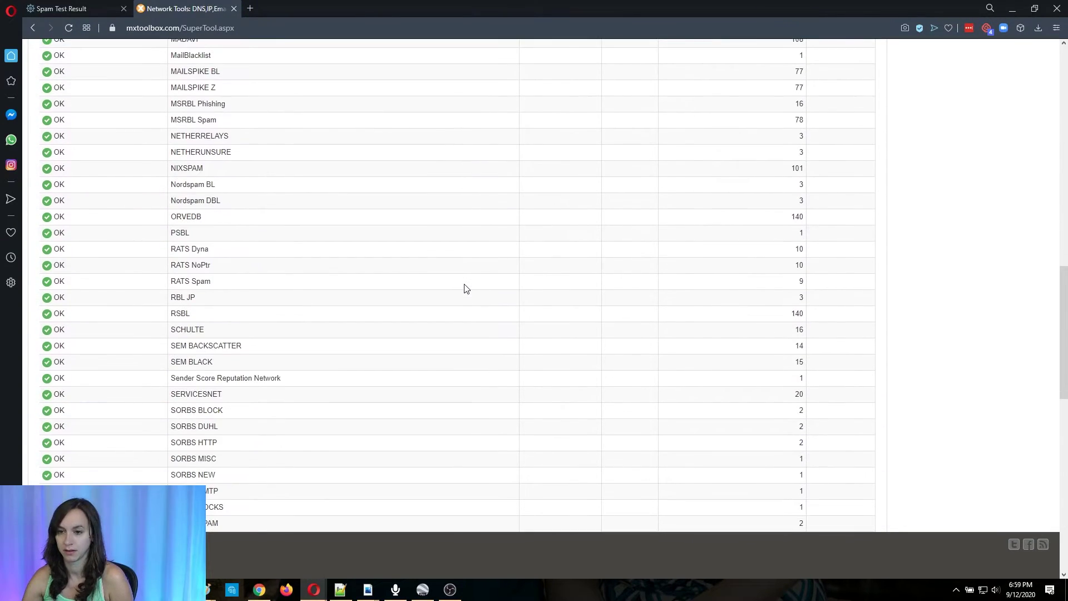
scroll(466, 288, down, 1)
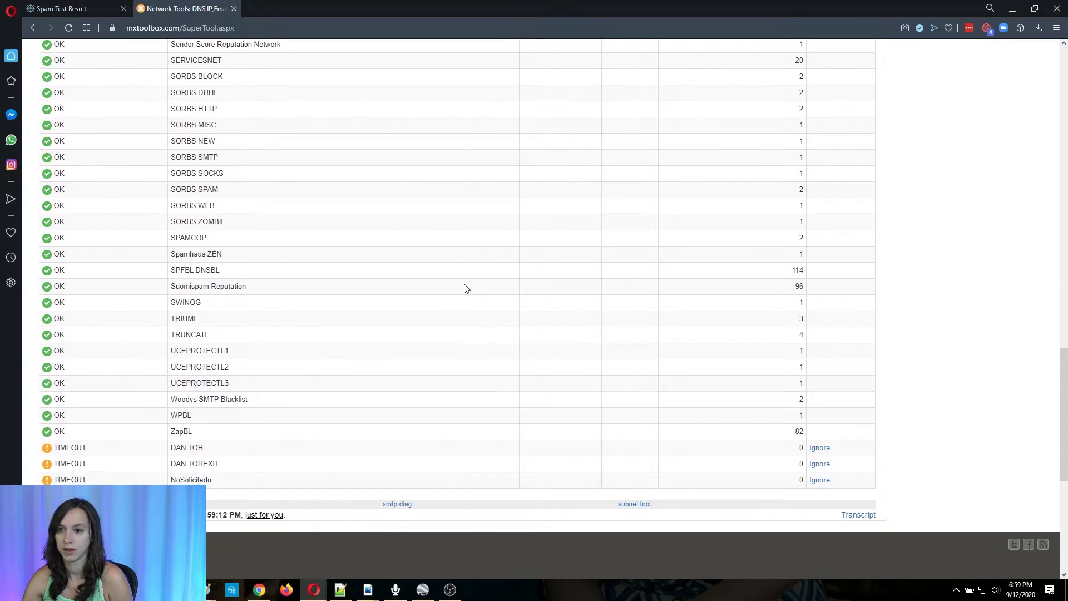
scroll(282, 359, up, 15)
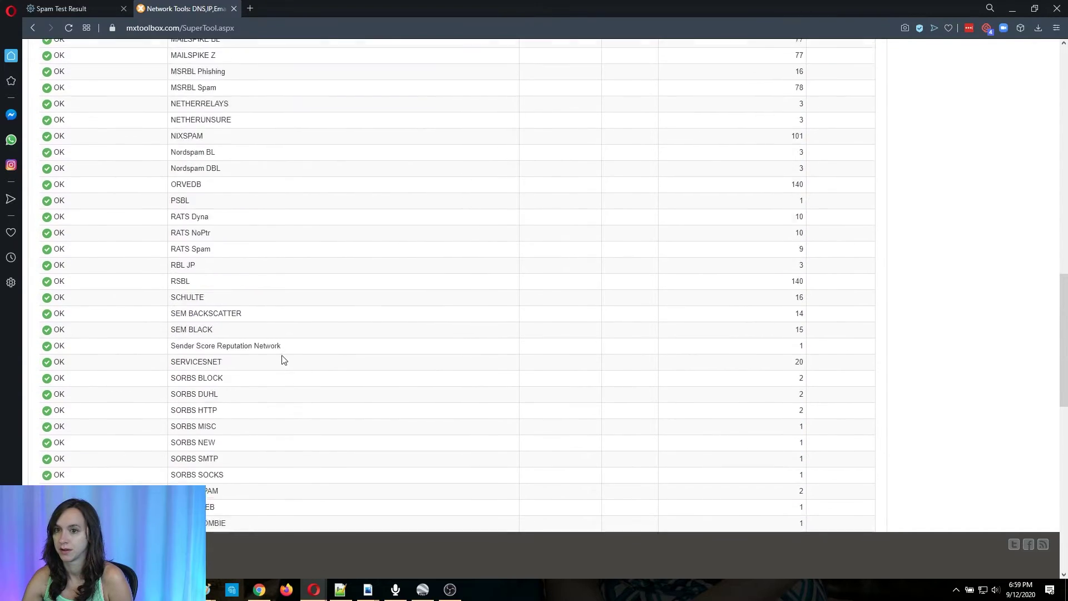
scroll(282, 359, up, 9)
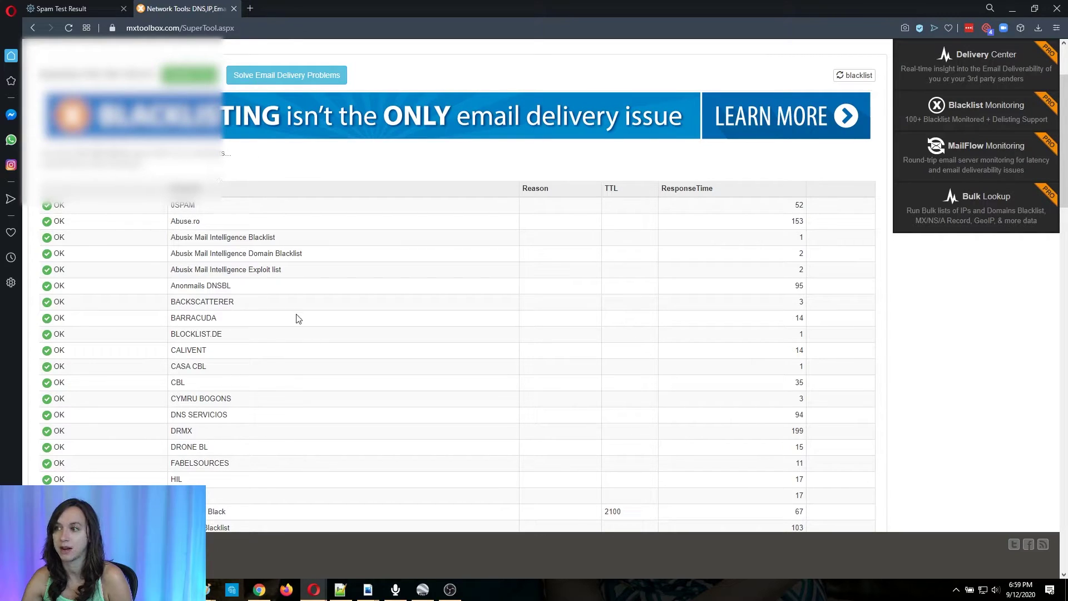
scroll(285, 314, down, 3)
scroll(283, 314, down, 3)
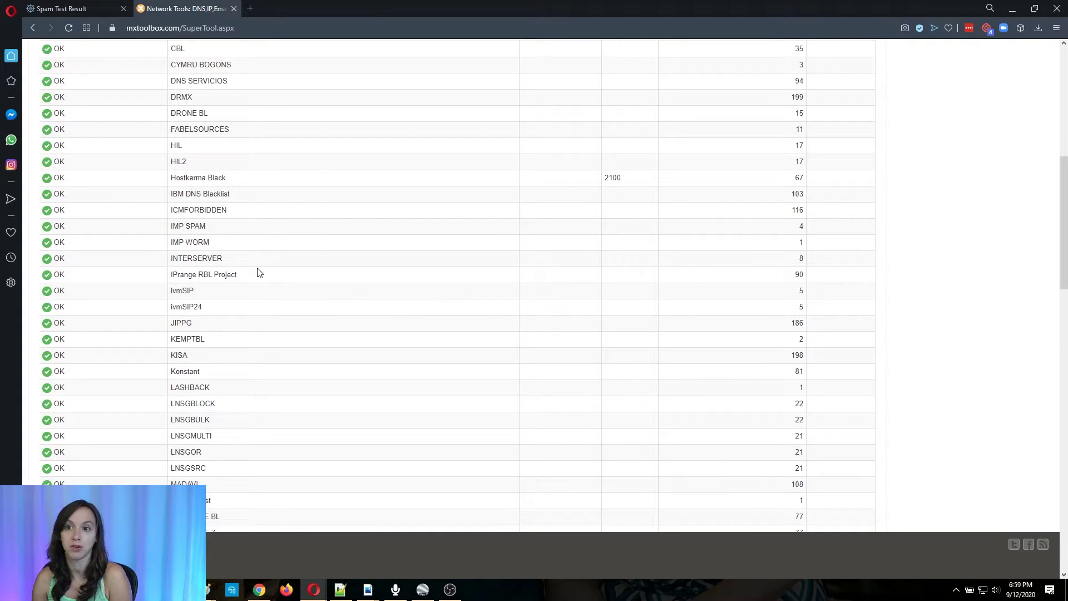
scroll(257, 273, down, 3)
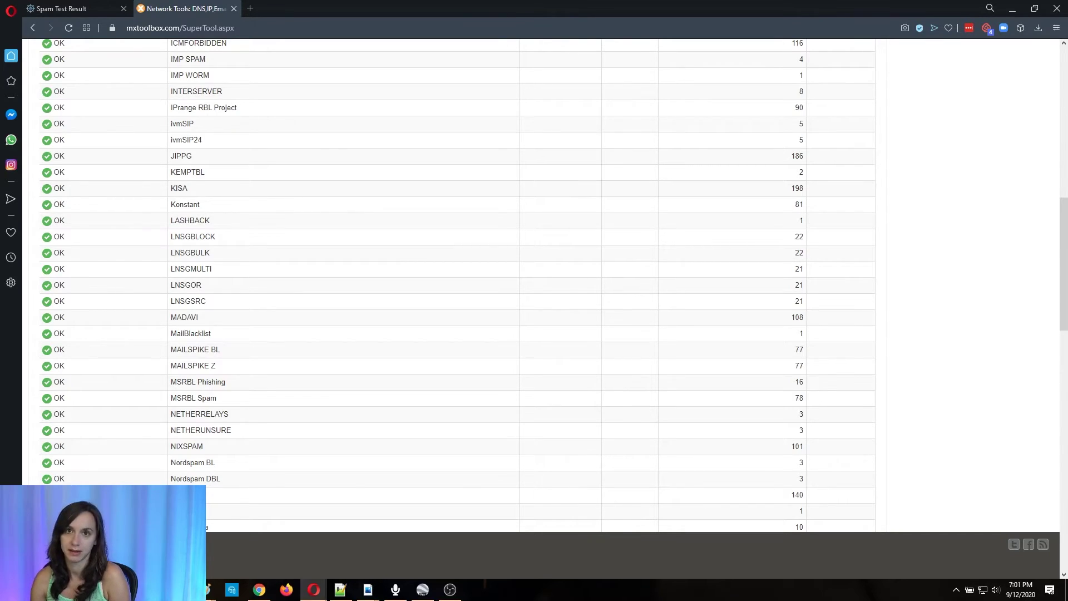
Open Sendinblue in a new tab and go to the transactional email logs.
click(249, 9)
text(send)
key(Return)
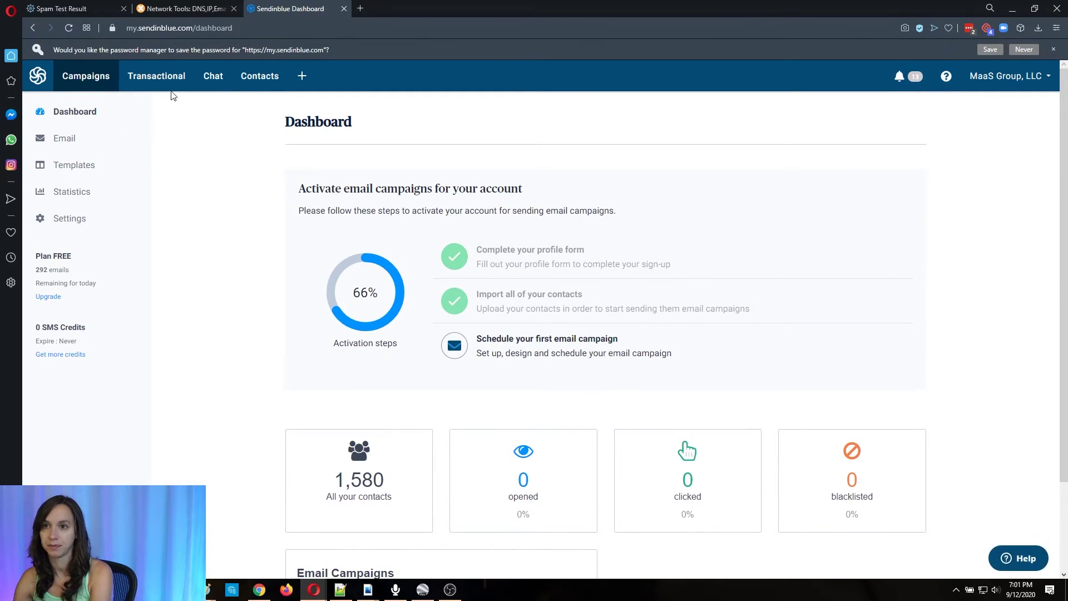
click(171, 88)
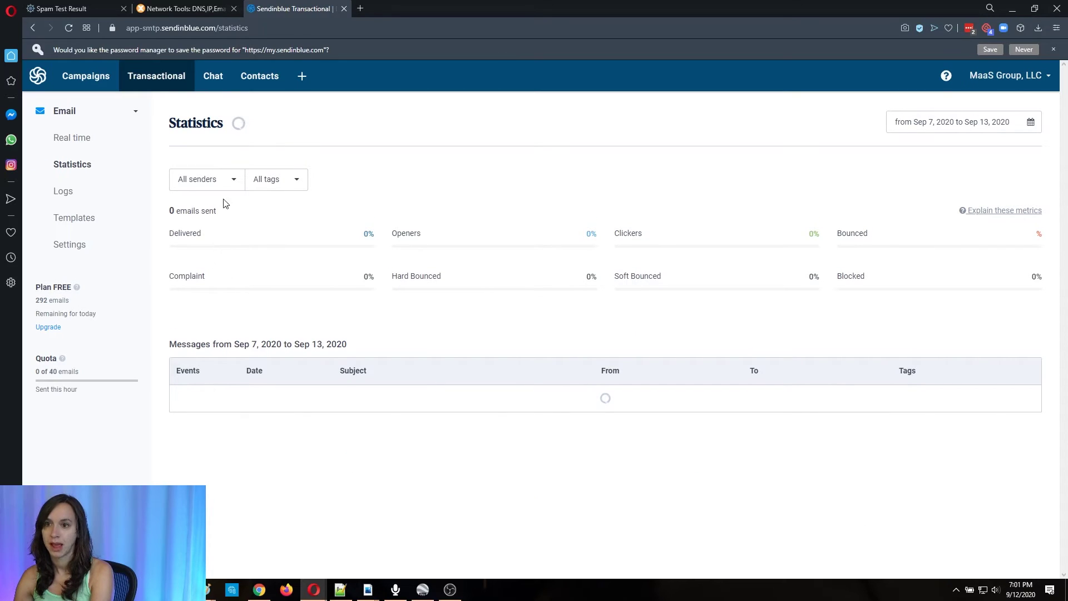
click(80, 199)
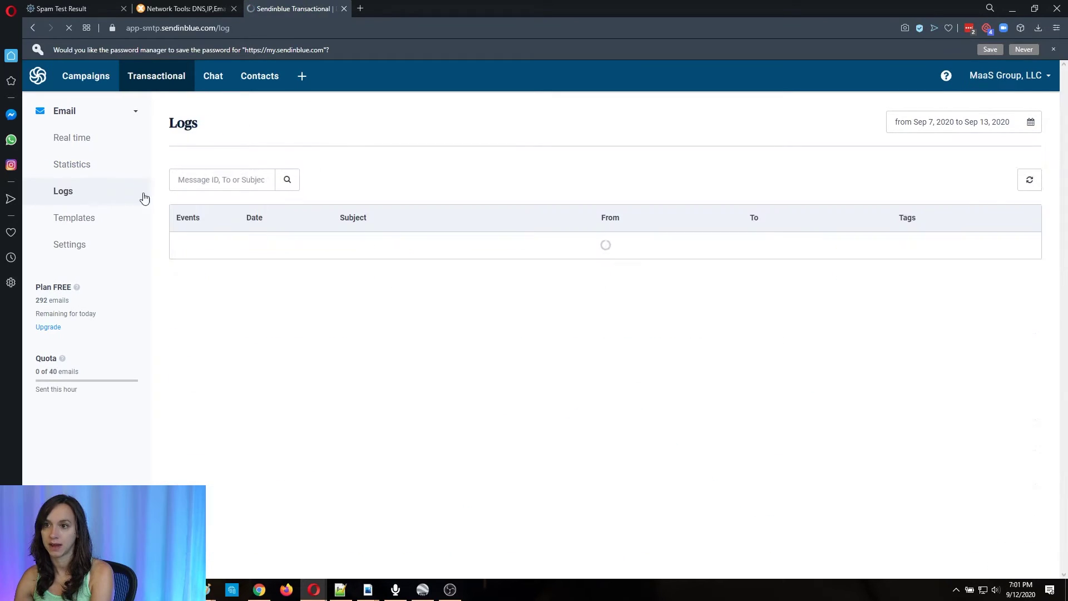
Filter the logs to hard bounce, soft bounce, blocked and complaint events.
click(356, 182)
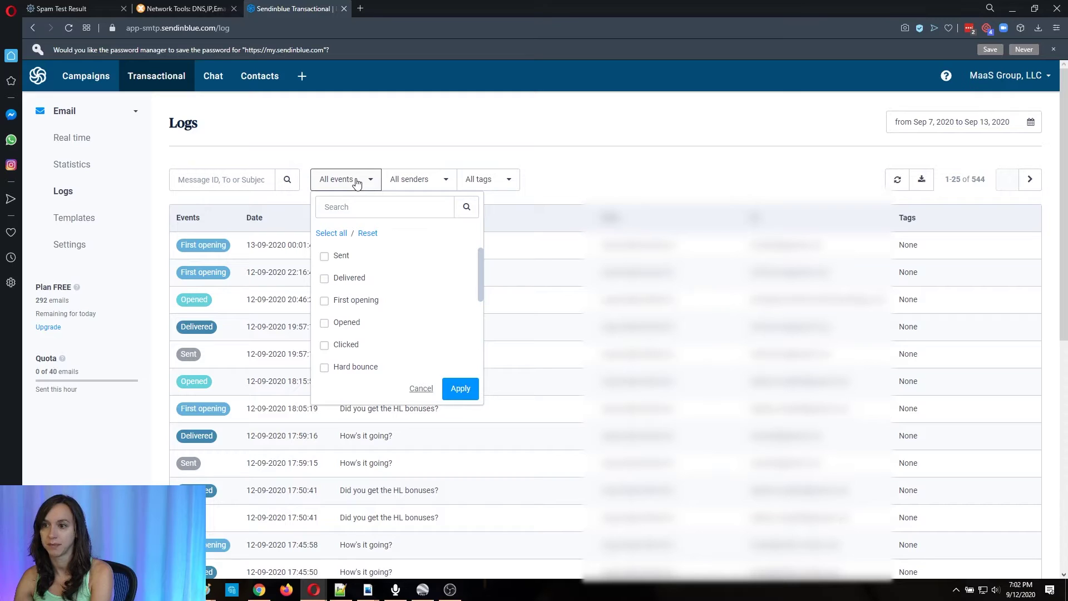
scroll(376, 267, down, 2)
click(359, 278)
click(371, 257)
click(397, 300)
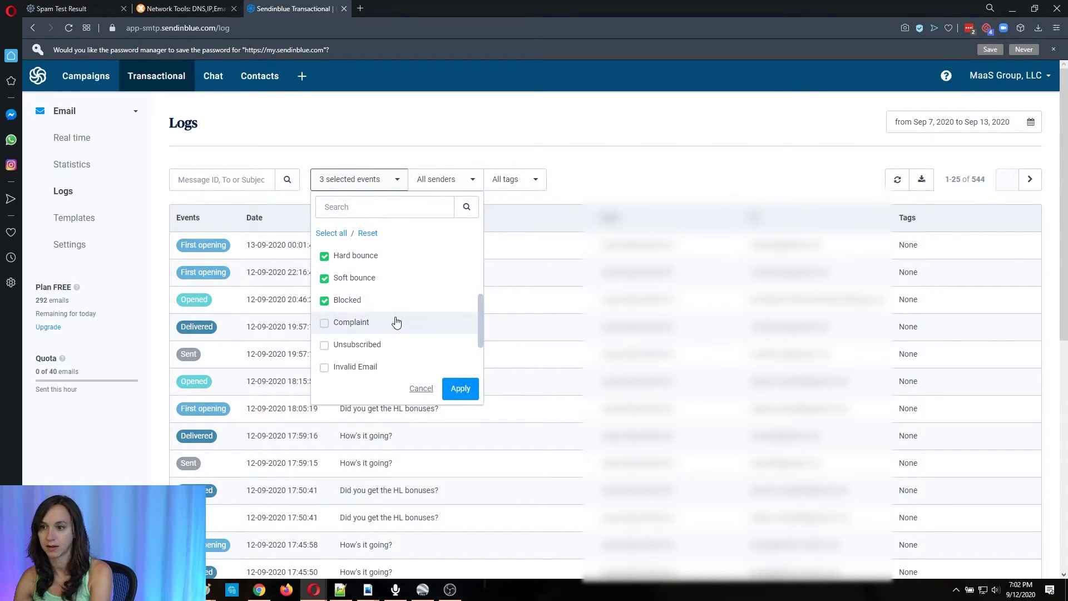
click(396, 322)
scroll(427, 342, up, 3)
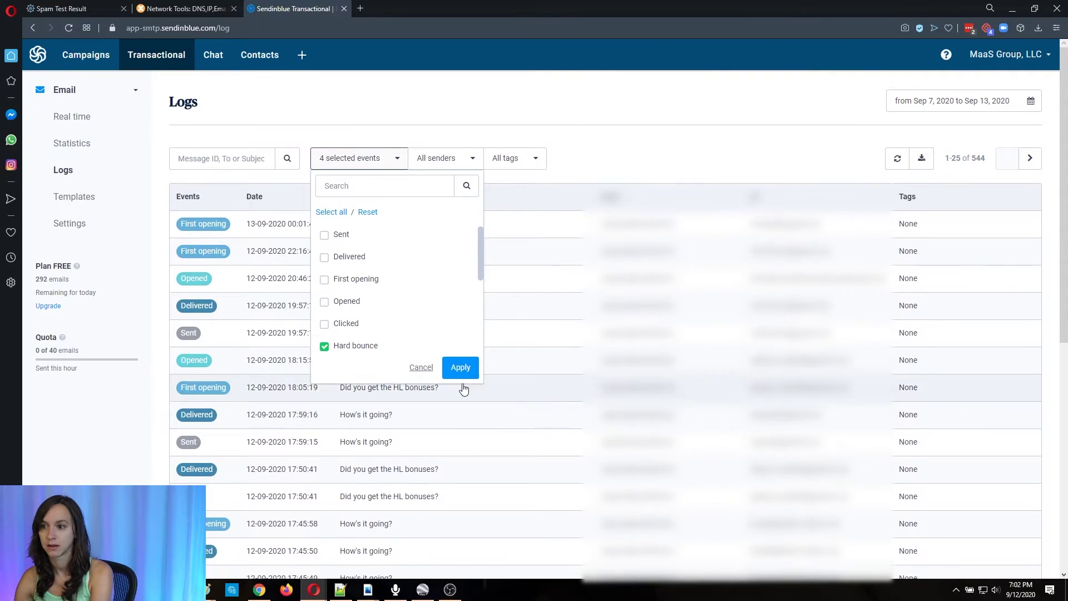
click(461, 369)
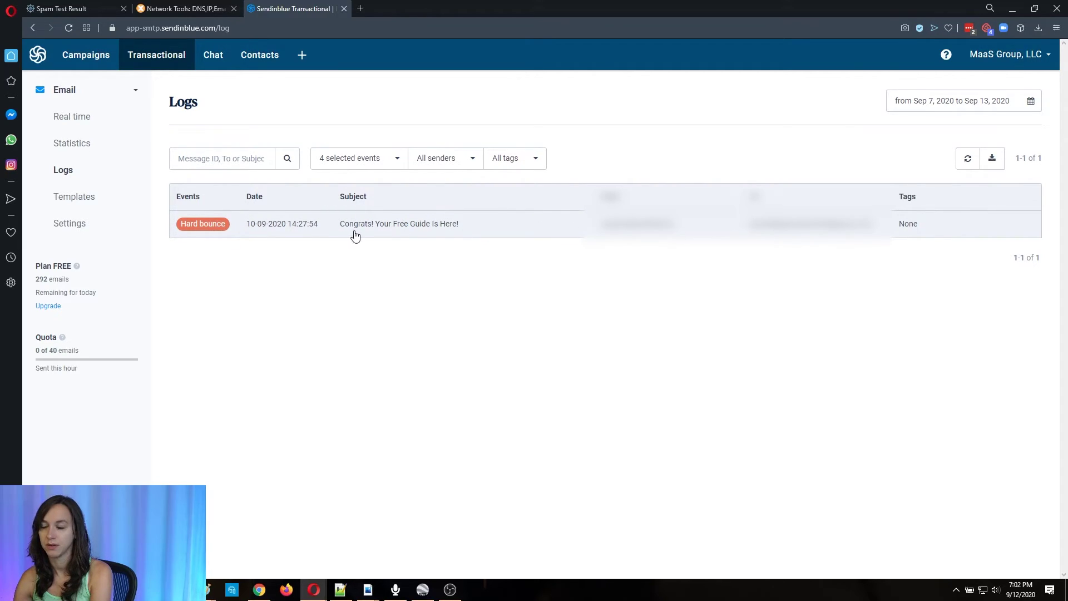
drag(749, 224, 842, 225)
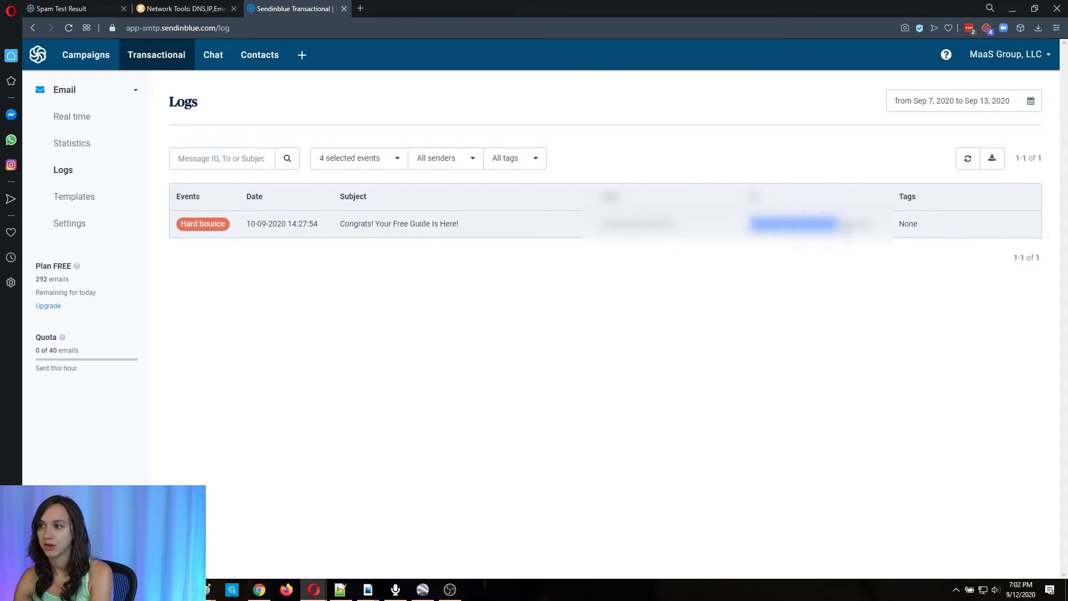
click(843, 225)
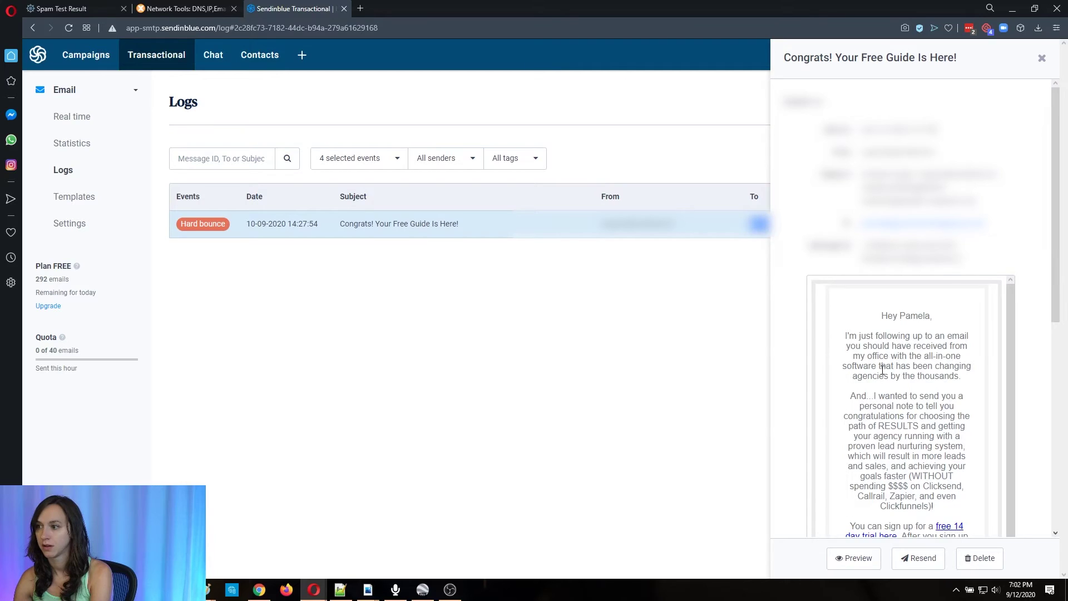
scroll(882, 369, down, 10)
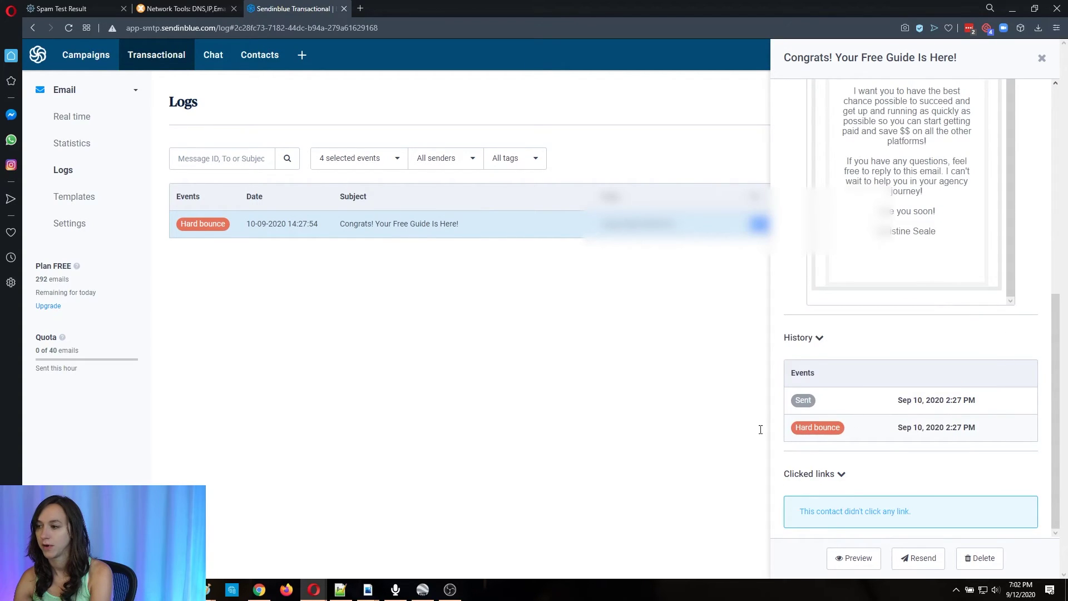
click(1042, 58)
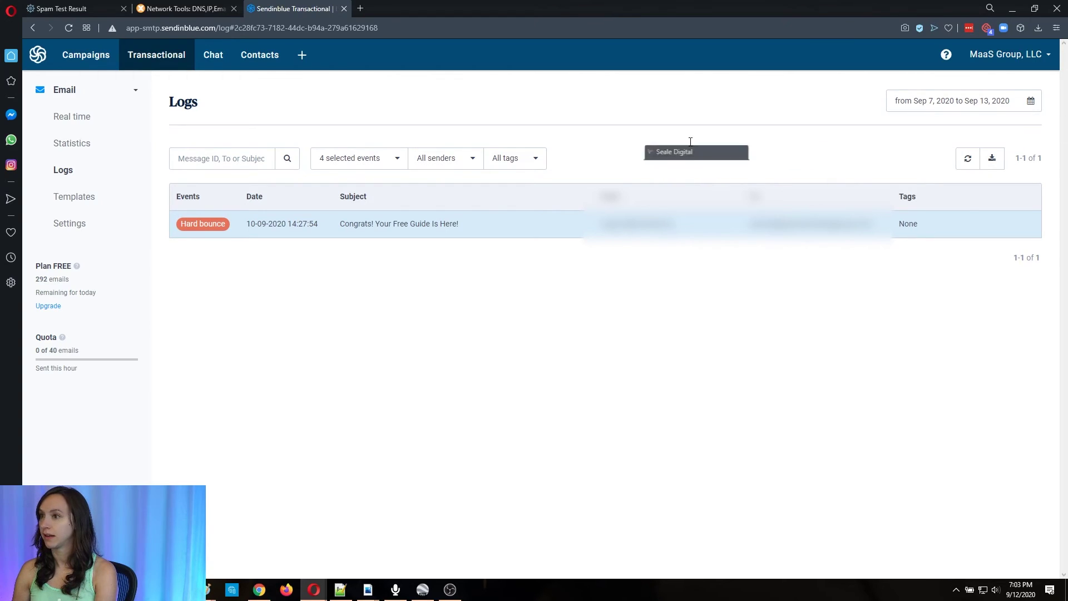
Maximize the Seale Digital HighLevel window and select the SIB provider's sending address.
key(alt+Tab)
double_click(359, 78)
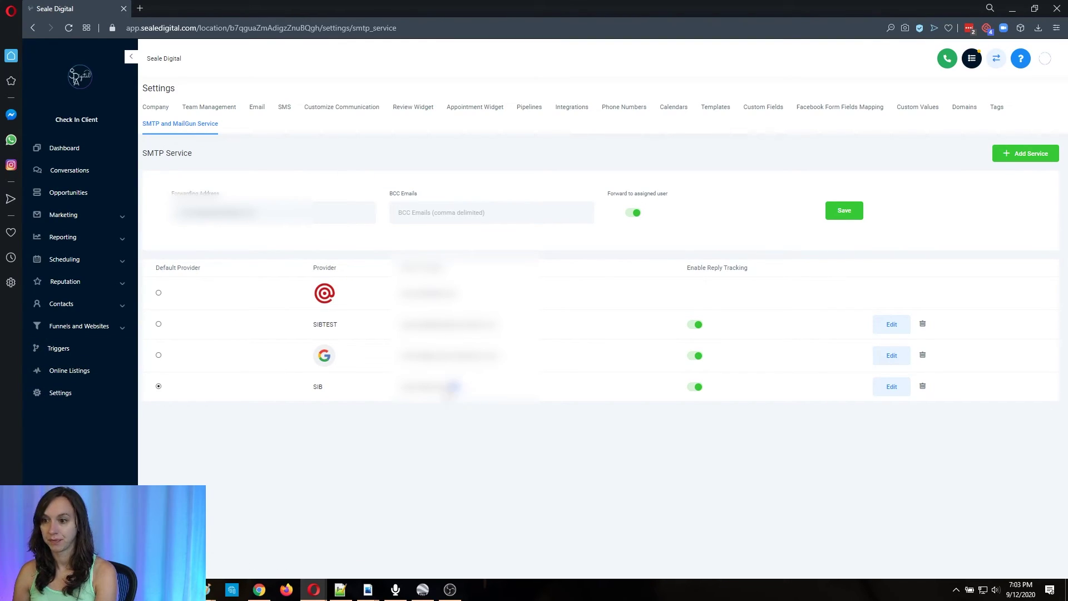
drag(460, 387, 394, 392)
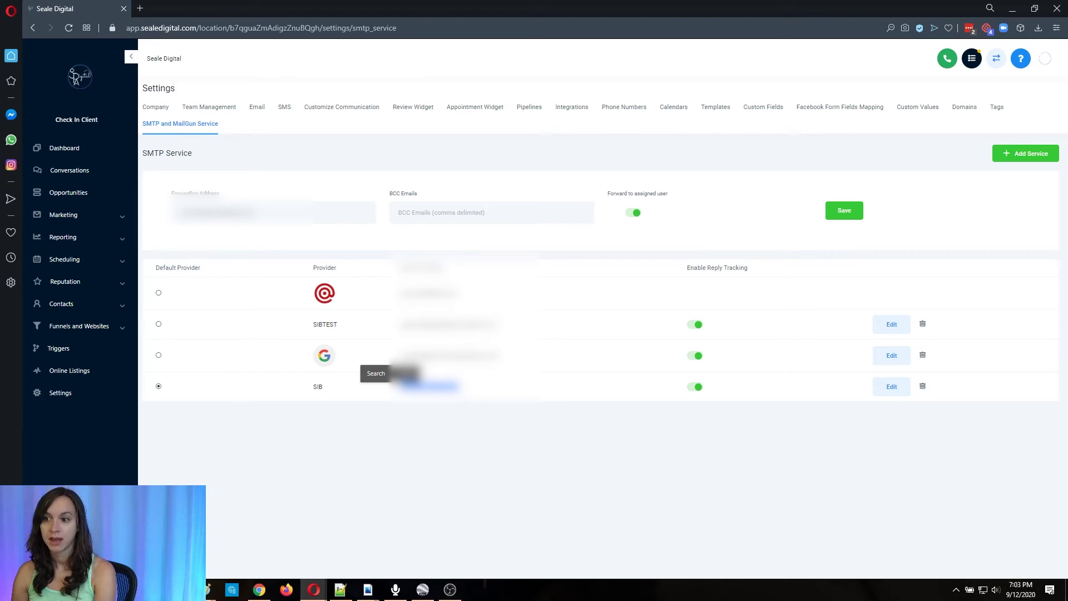
Create a new campaign named 'test' under Marketing > Campaigns and save it.
click(81, 221)
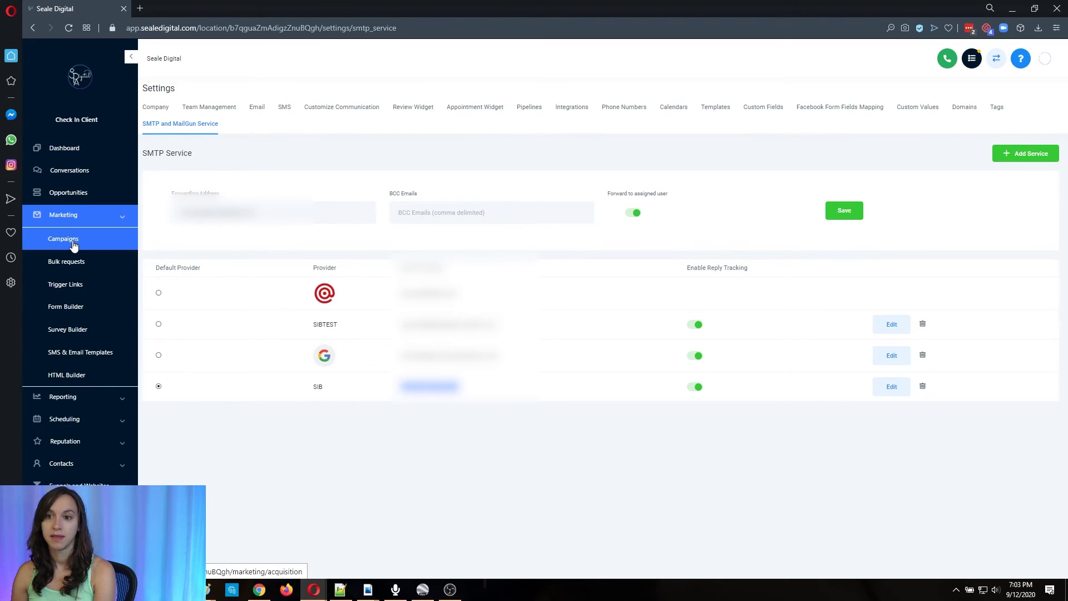
click(74, 241)
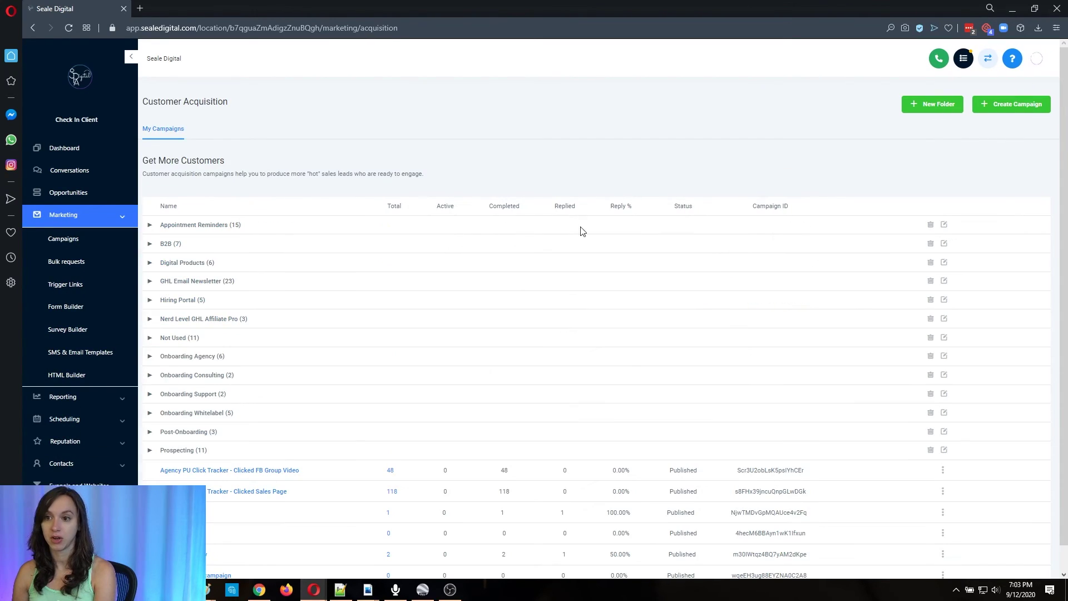
click(1038, 107)
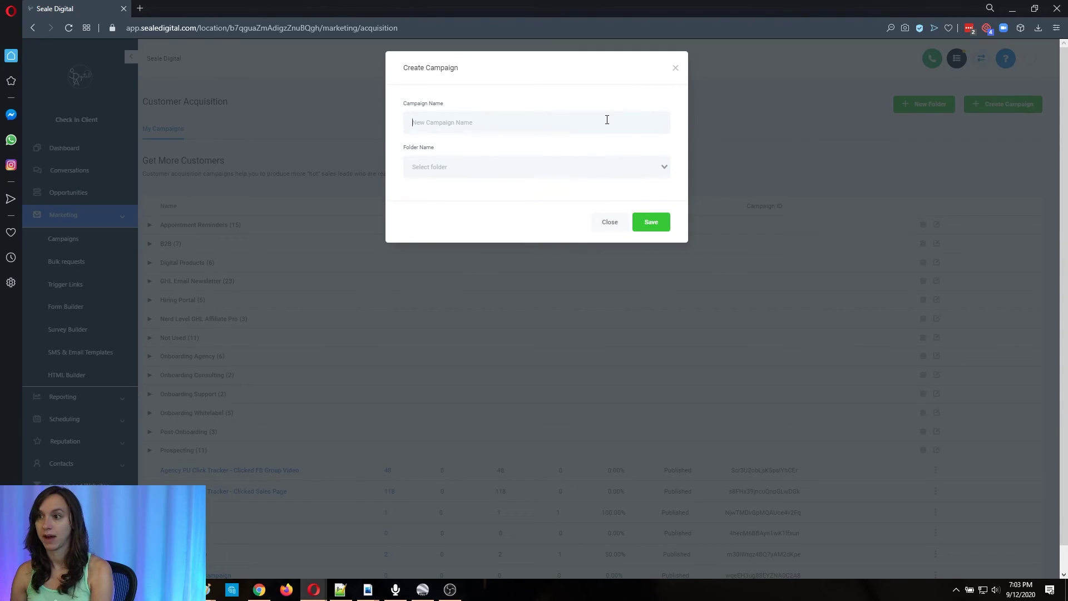
text(test)
click(652, 224)
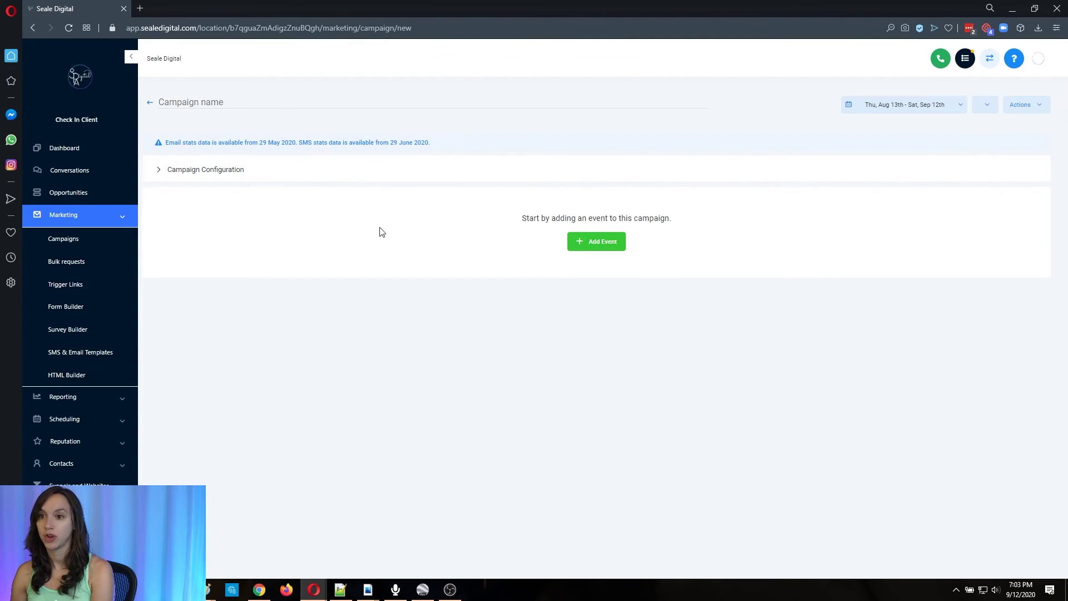
In Campaign Configuration, fill the from email with the saved sender address and enter the sender's full name.
click(217, 228)
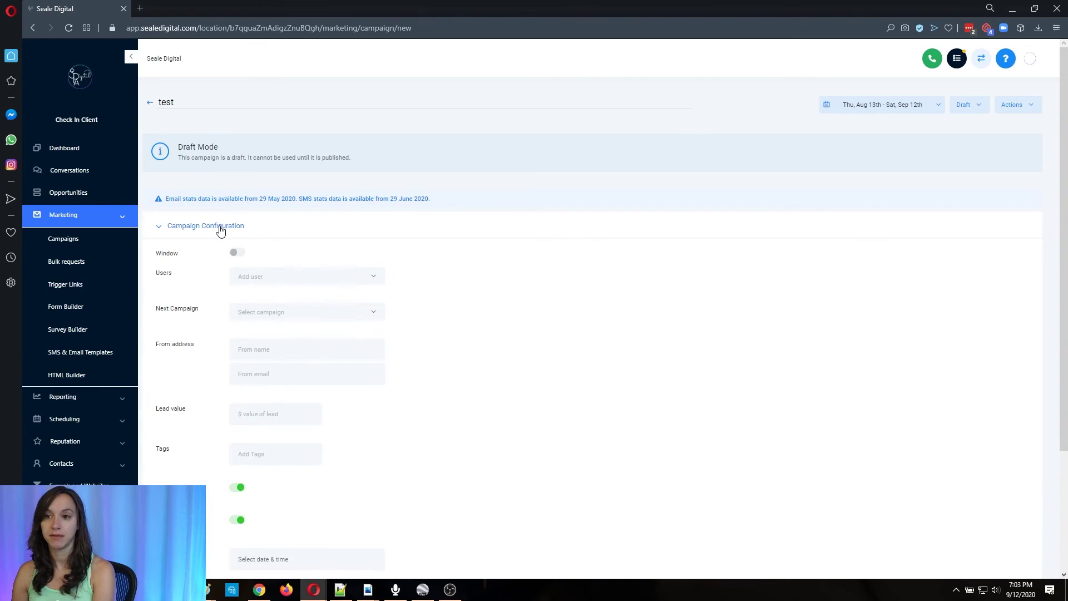
click(285, 374)
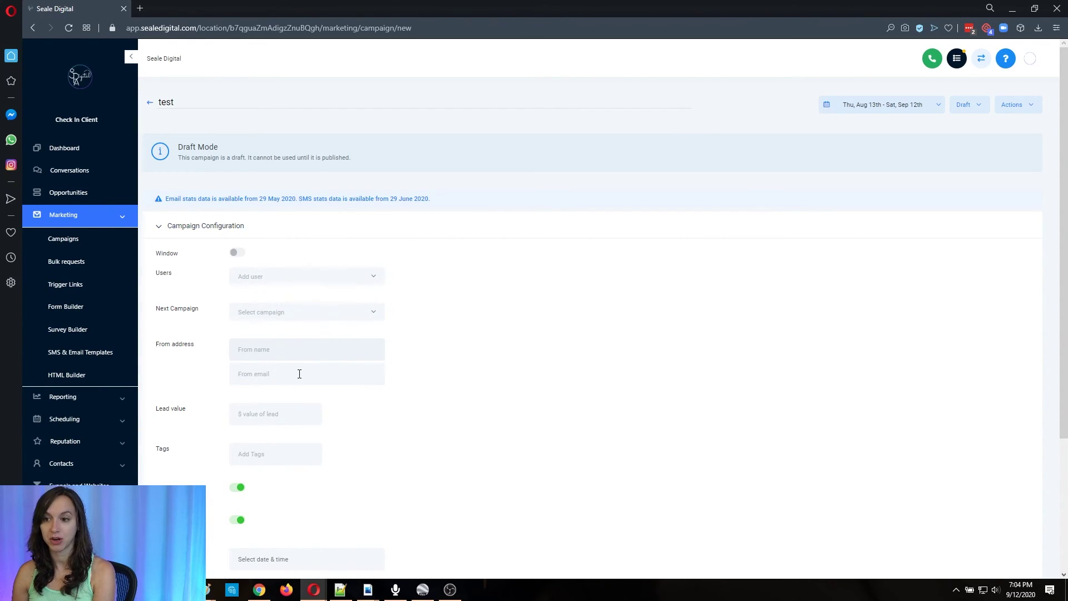
click(298, 371)
key(Escape)
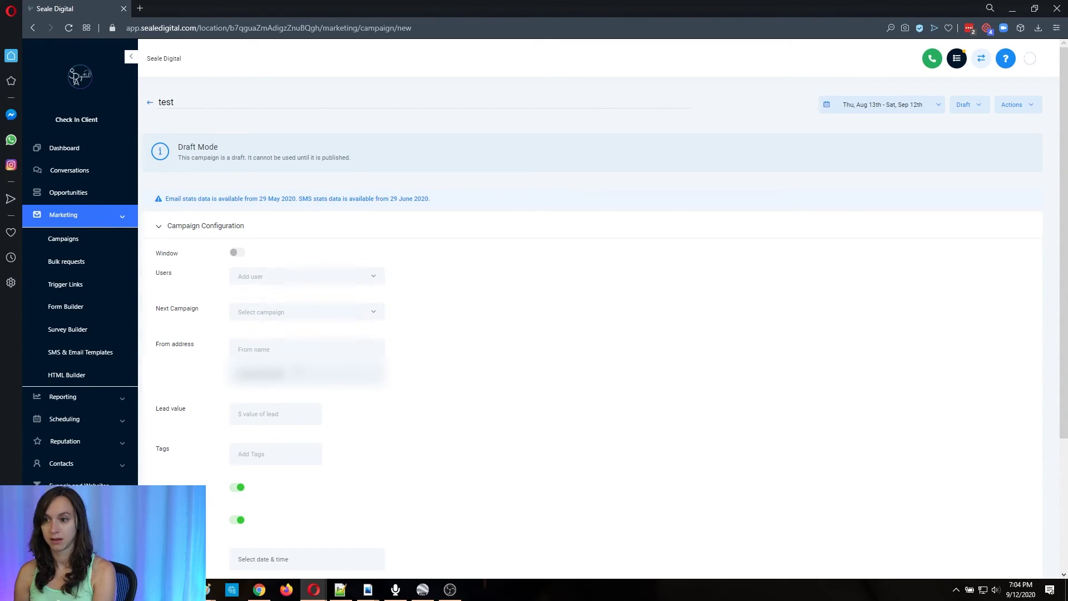
scroll(300, 370, down, 2)
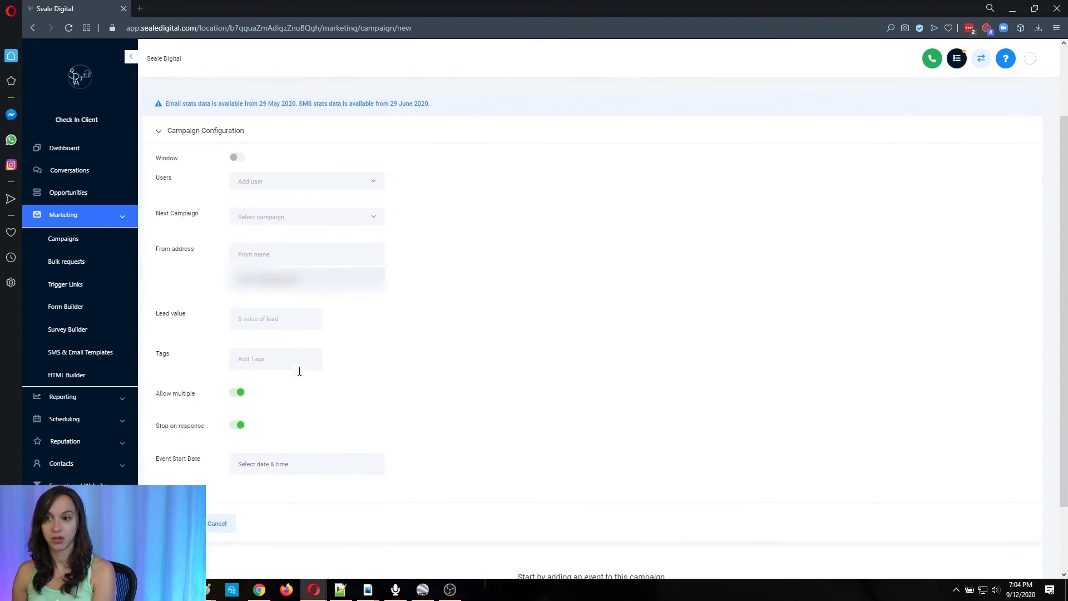
click(296, 243)
text(Christine SE)
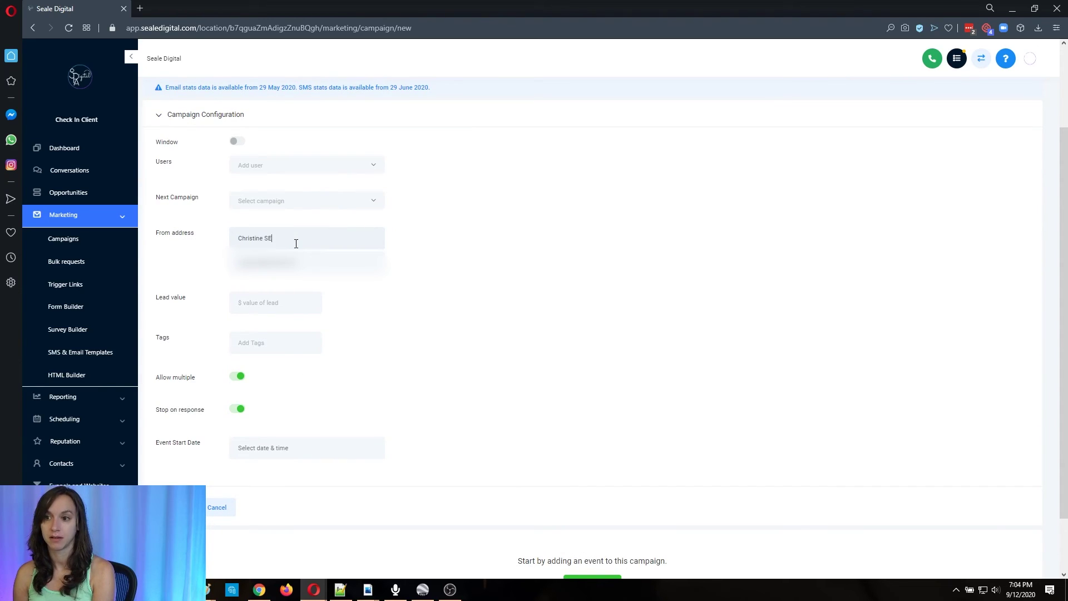
text(eale)
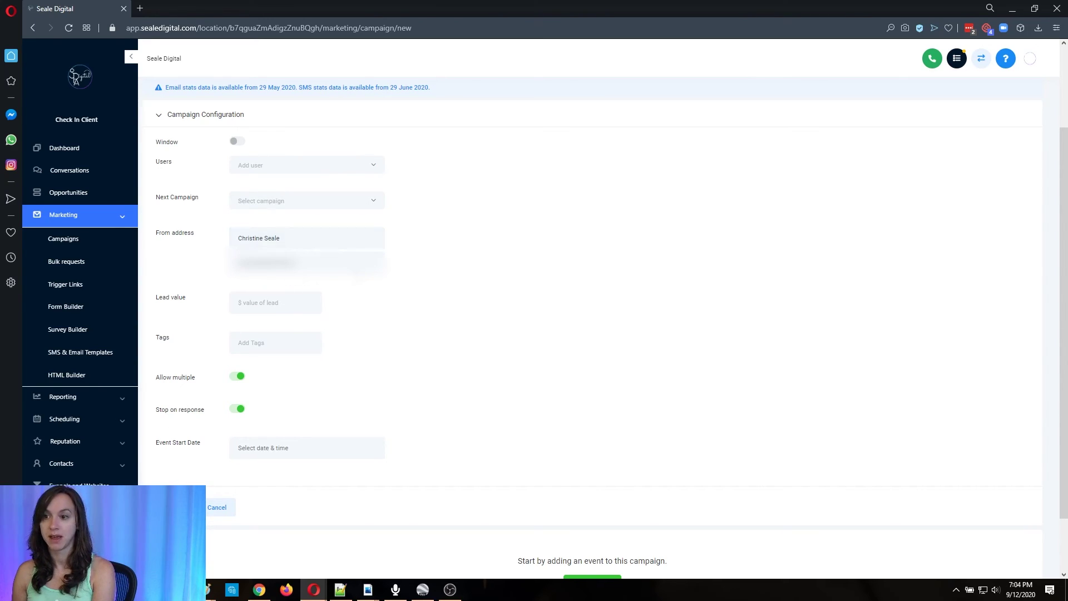
drag(299, 262, 227, 278)
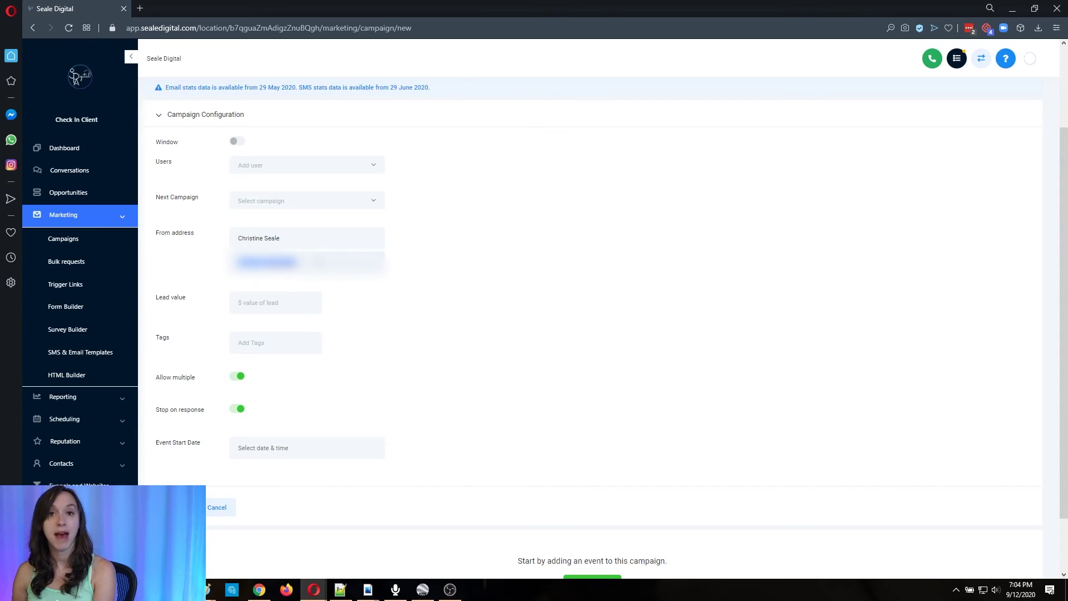